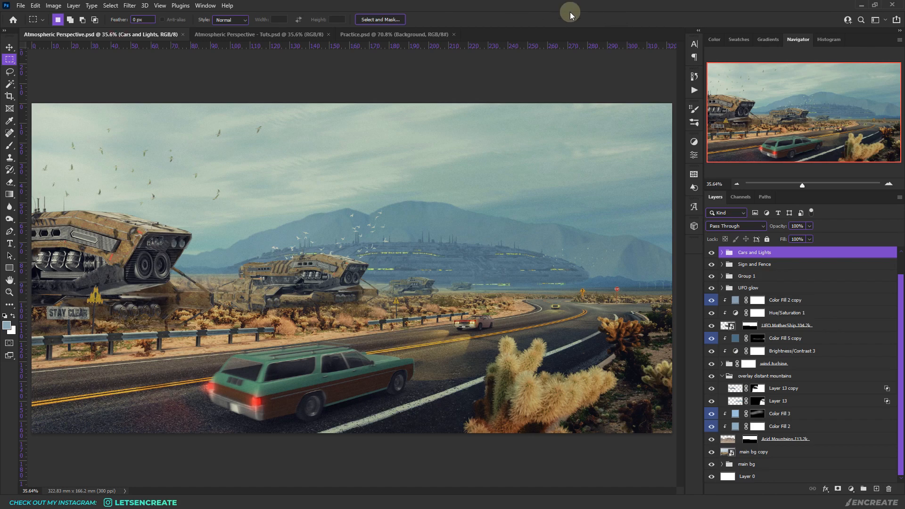
Switch to the Atmospheric Perspective - Tuts.psd document, reset the colors to default, and hide the Color Grading group
{"action": "left_click", "coordinate": [250, 35]}
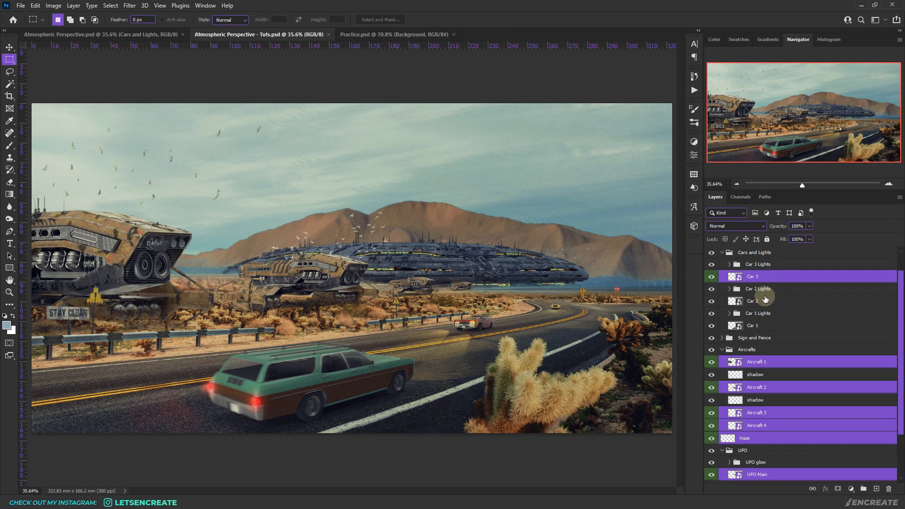
{"action": "scroll", "coordinate": [814, 313], "scroll_direction": "down", "scroll_amount": 3}
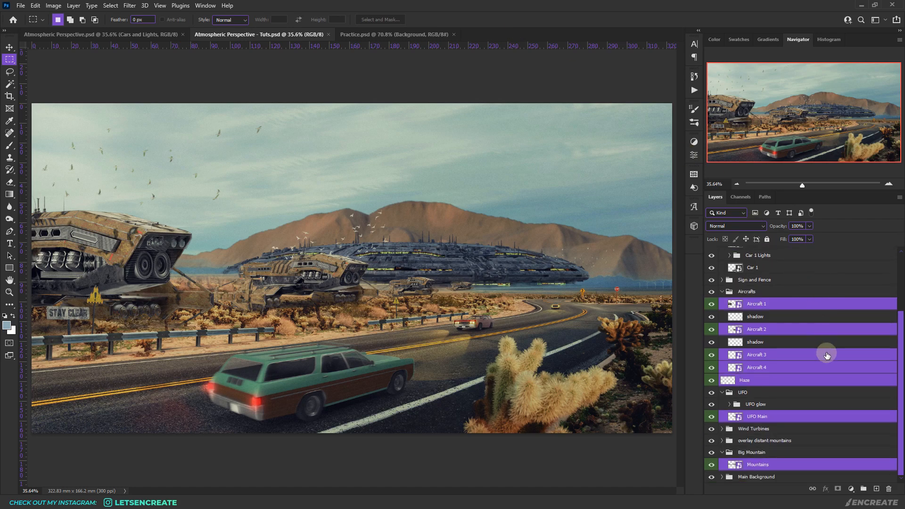
{"action": "scroll", "coordinate": [824, 352], "scroll_direction": "up", "scroll_amount": 4}
{"action": "key", "text": "d"}
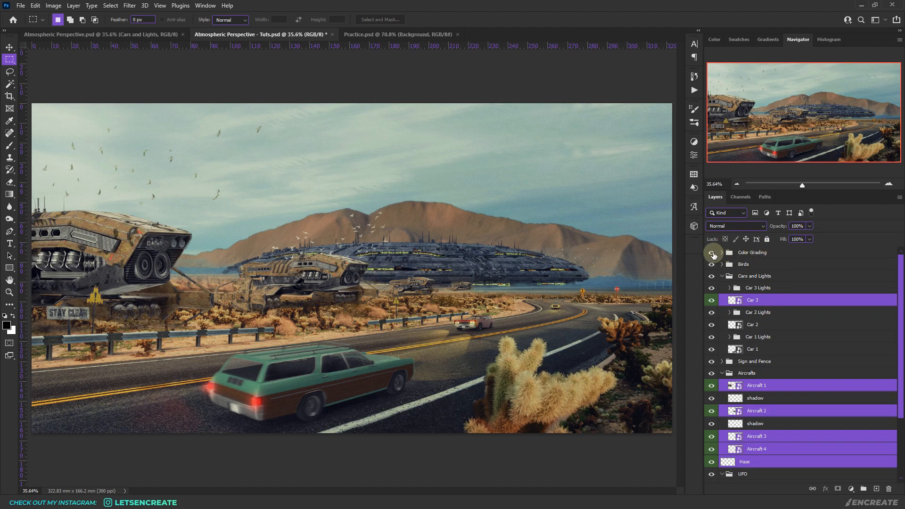
{"action": "left_click", "coordinate": [713, 253]}
{"action": "left_click", "coordinate": [722, 253]}
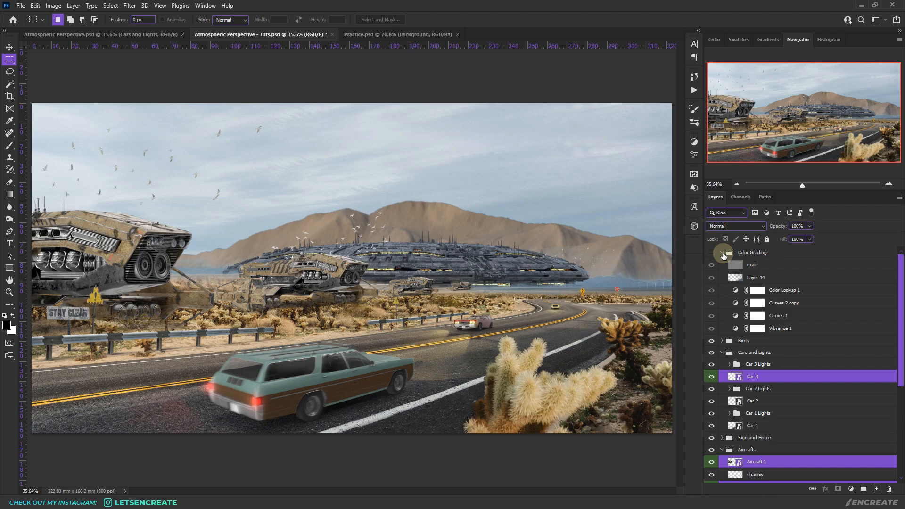
{"action": "left_click", "coordinate": [723, 254]}
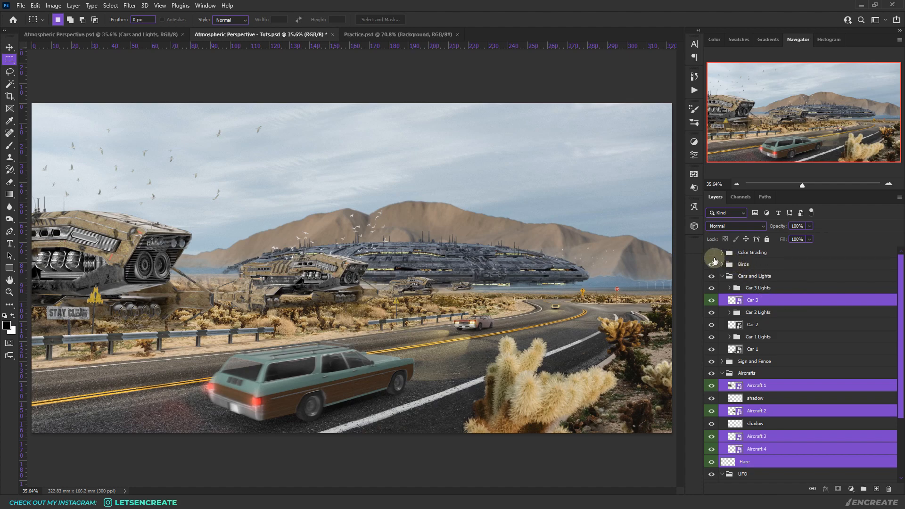
Isolate the Main Background group to sample the distant mountains' blue-grey #93acba as the foreground color, and restore the other layers
{"action": "scroll", "coordinate": [778, 302], "scroll_direction": "down", "scroll_amount": 3}
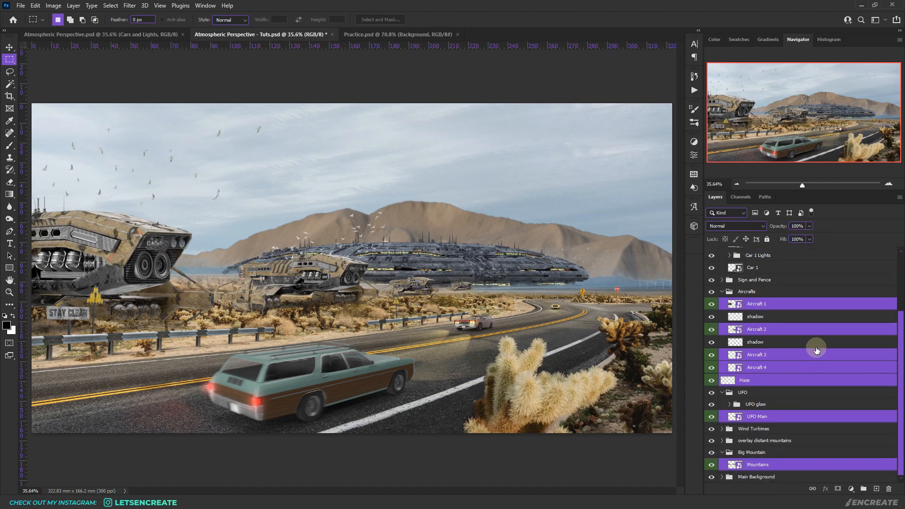
{"action": "left_click", "coordinate": [711, 476], "text": "alt"}
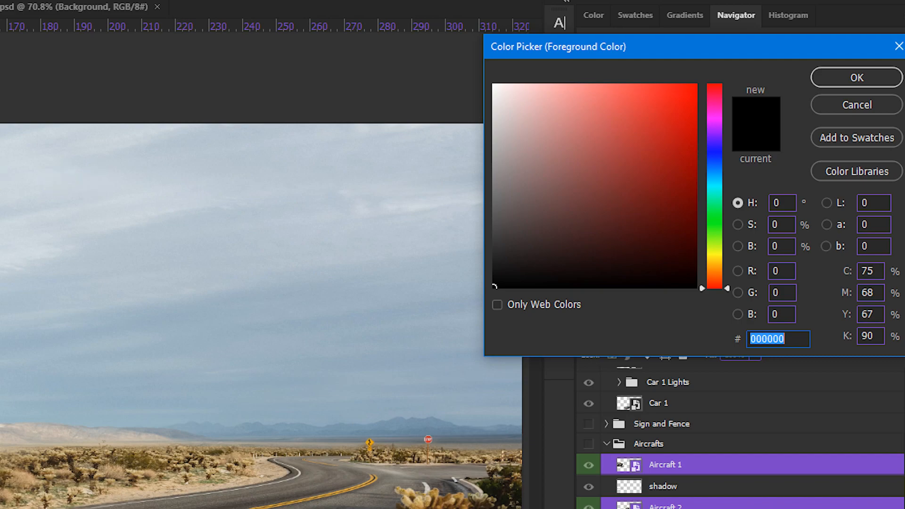
{"action": "left_click", "coordinate": [364, 417]}
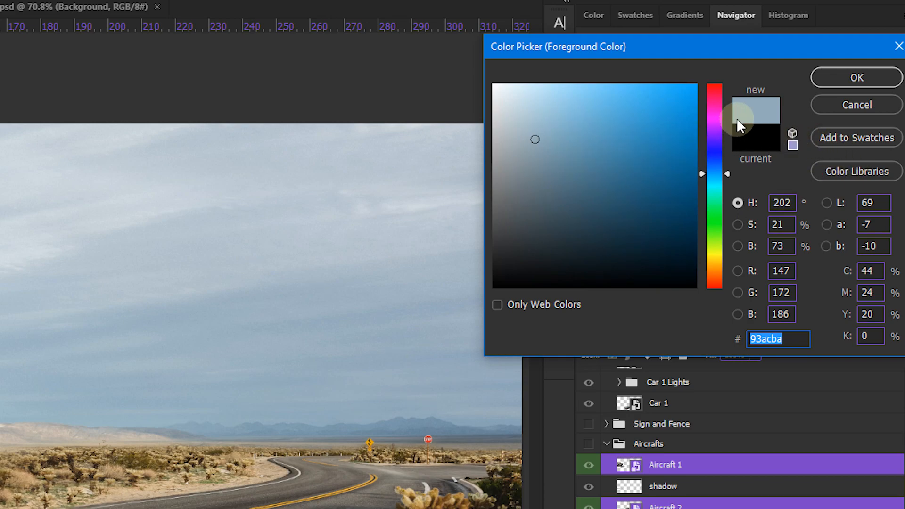
{"action": "left_click", "coordinate": [827, 77]}
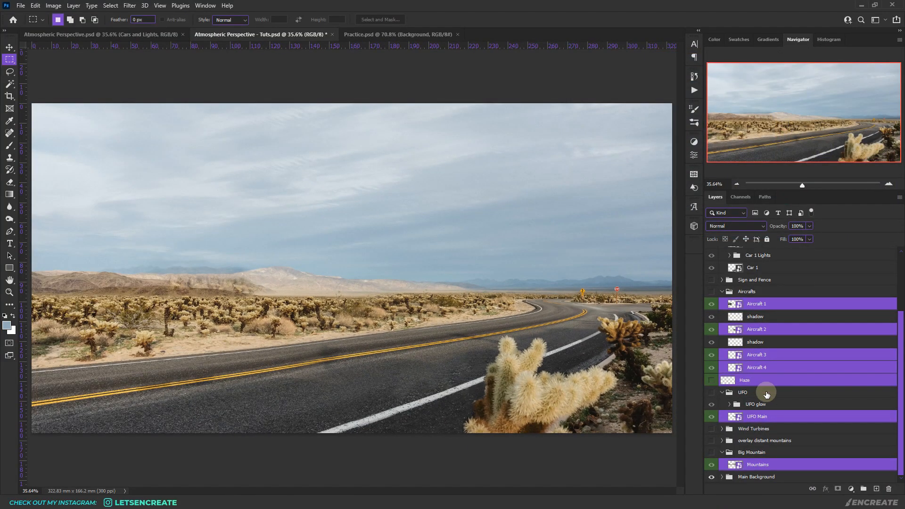
{"action": "left_click", "coordinate": [711, 477], "text": "alt"}
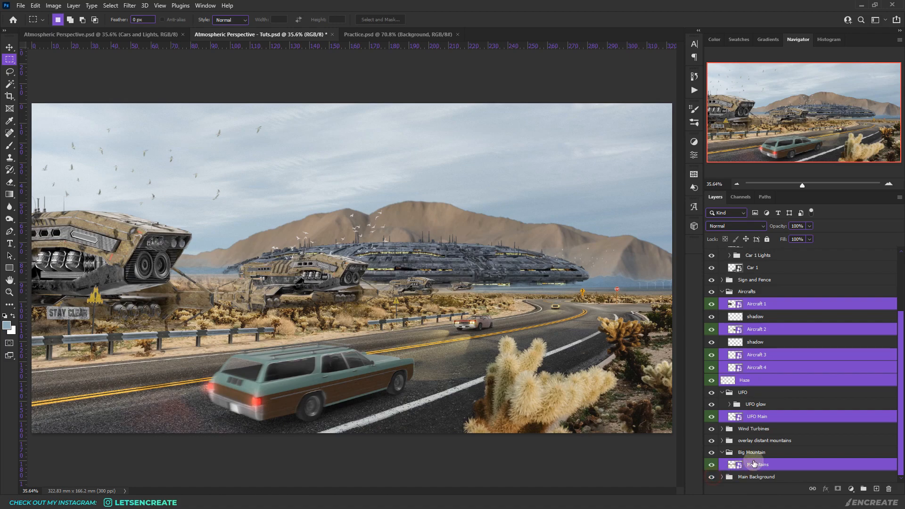
Select only the Mountains layer and check its contribution by toggling its visibility off and on
{"action": "left_click_drag", "start_coordinate": [754, 463], "coordinate": [752, 455]}
{"action": "left_click", "coordinate": [808, 466]}
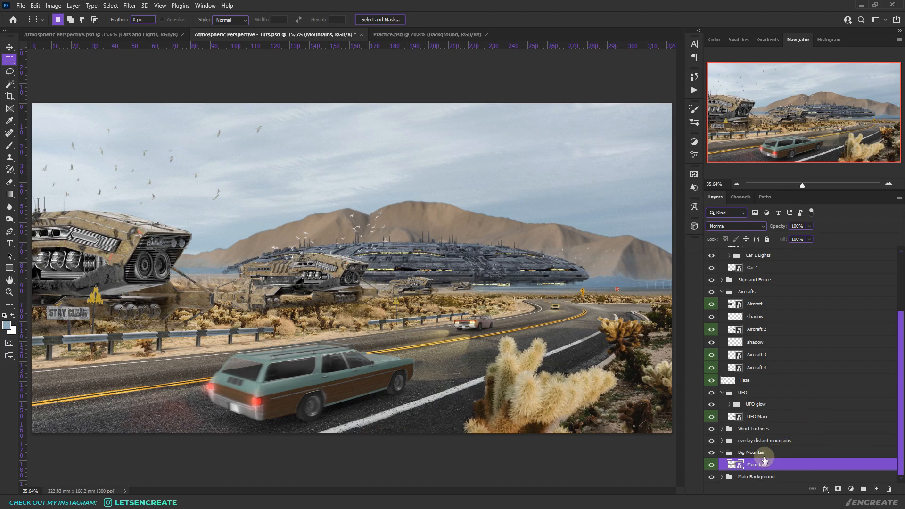
{"action": "left_click", "coordinate": [712, 465]}
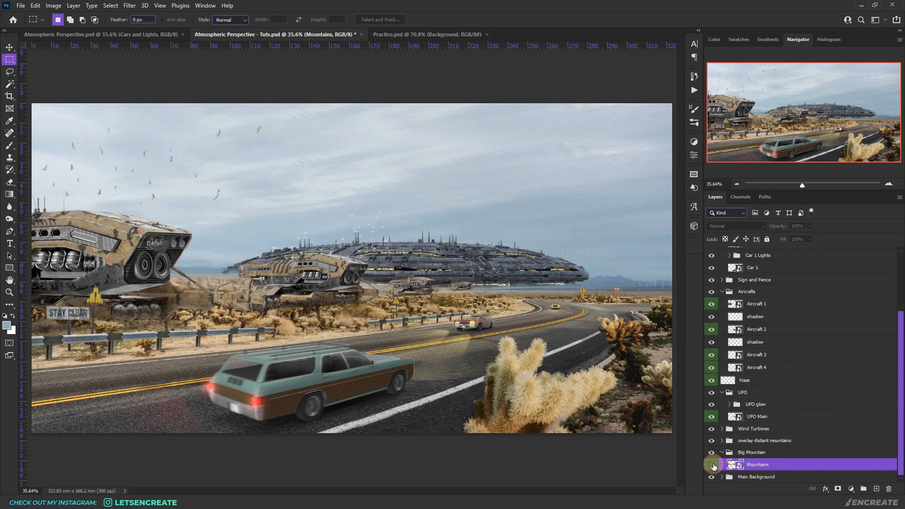
{"action": "left_click", "coordinate": [712, 466]}
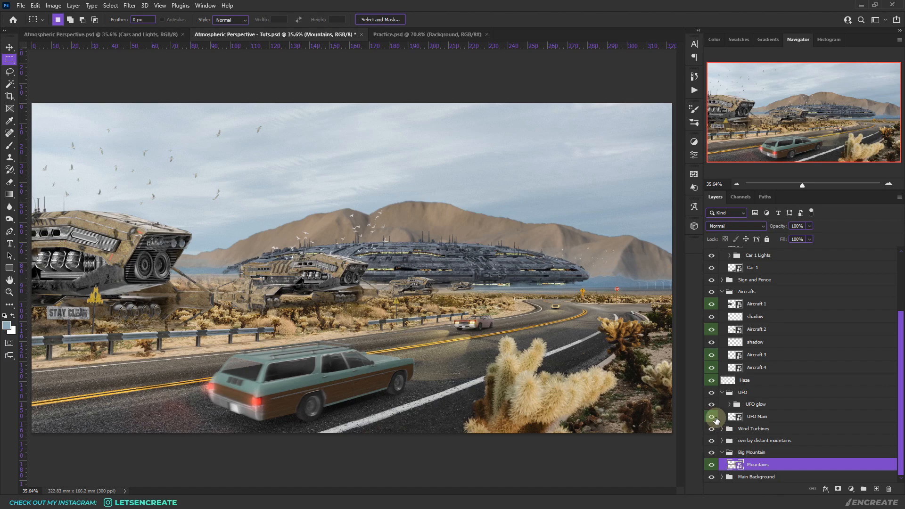
Check the UFO group and the Aircraft 3 and Aircraft 1 layers by toggling each one's visibility off and on
{"action": "left_click", "coordinate": [712, 393]}
{"action": "left_click", "coordinate": [712, 392]}
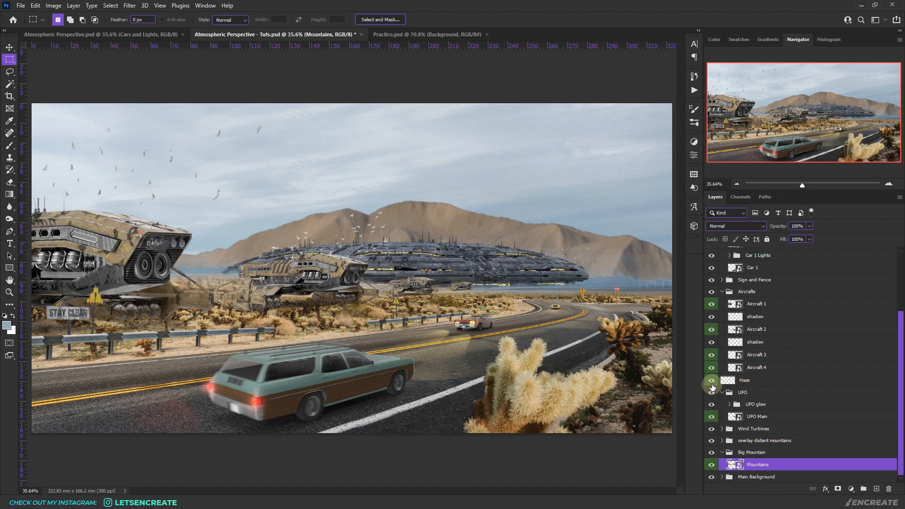
{"action": "scroll", "coordinate": [724, 351], "scroll_direction": "up", "scroll_amount": 1}
{"action": "left_click", "coordinate": [711, 378]}
{"action": "left_click", "coordinate": [711, 378]}
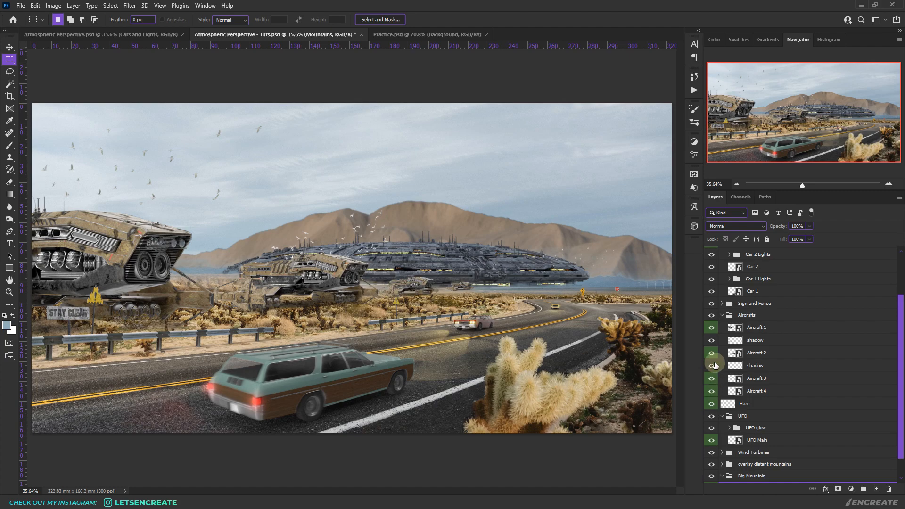
{"action": "left_click", "coordinate": [711, 329]}
{"action": "left_click", "coordinate": [710, 329]}
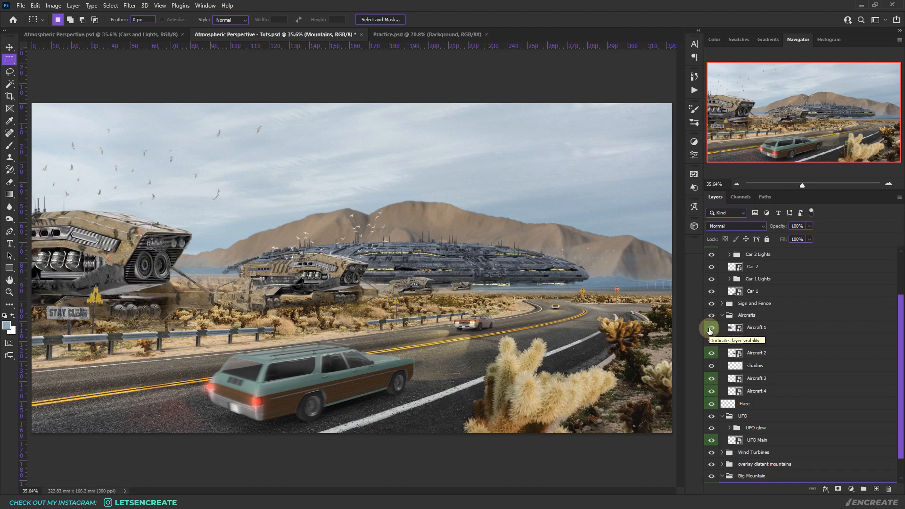
{"action": "scroll", "coordinate": [797, 345], "scroll_direction": "down", "scroll_amount": 1}
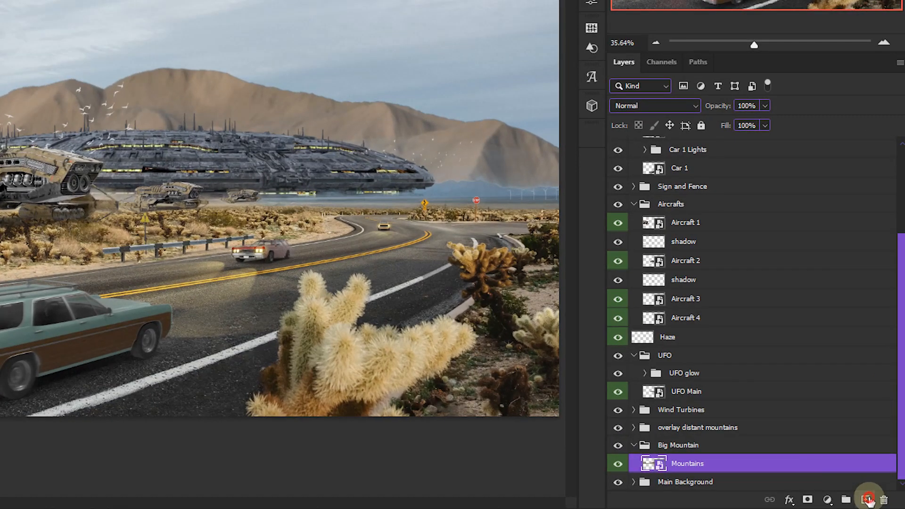
Add a new empty layer above the Mountains layer and clip it to that layer
{"action": "left_click", "coordinate": [877, 489]}
{"action": "scroll", "coordinate": [773, 453], "scroll_direction": "down", "scroll_amount": 1}
{"action": "right_click", "coordinate": [745, 445]}
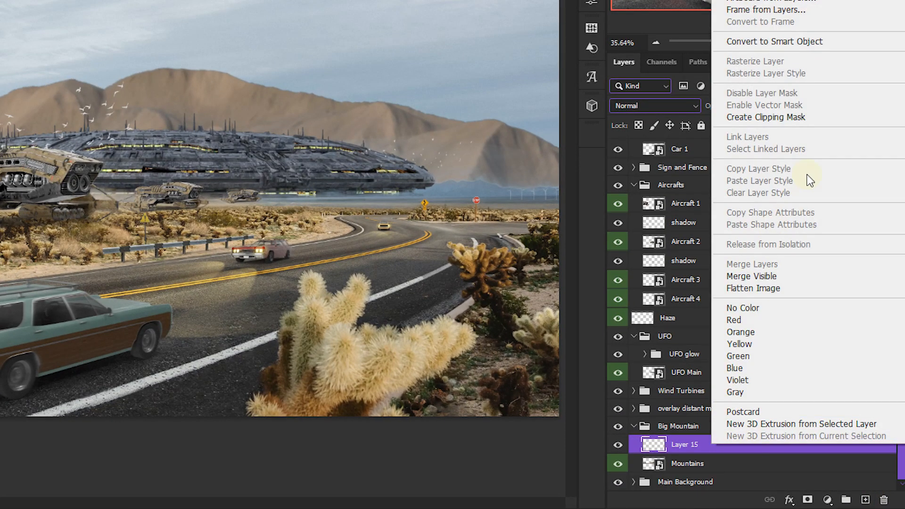
{"action": "left_click", "coordinate": [766, 117]}
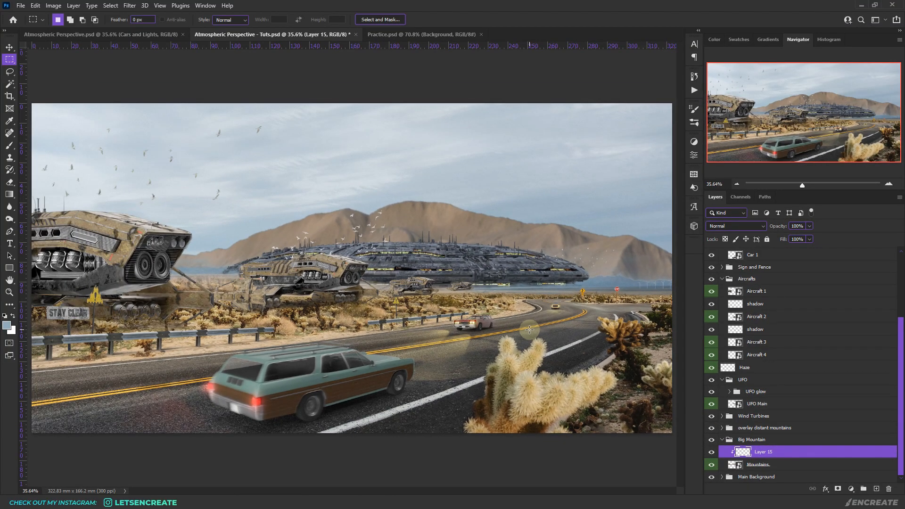
Switch to the Brush tool with a soft round tip and set its opacity to 100%
{"action": "left_click", "coordinate": [9, 146]}
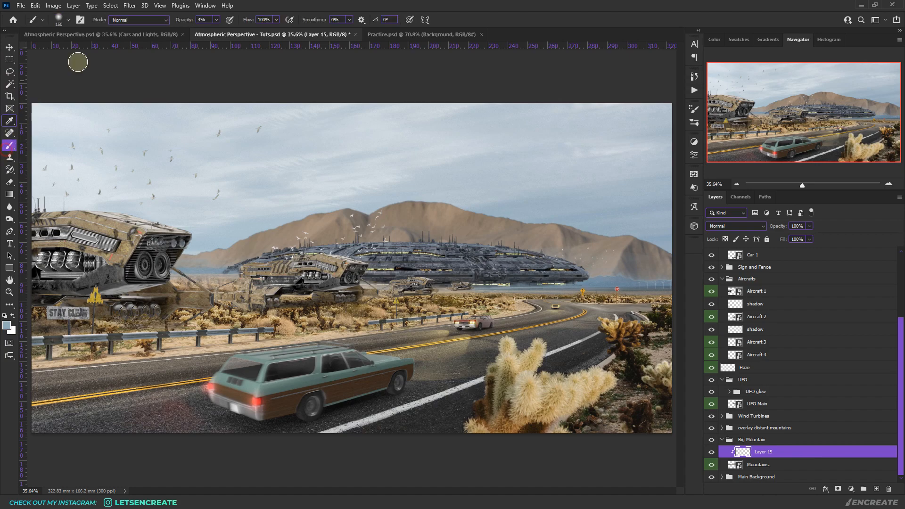
{"action": "left_click_drag", "start_coordinate": [177, 22], "coordinate": [338, 23]}
{"action": "left_click", "coordinate": [68, 19]}
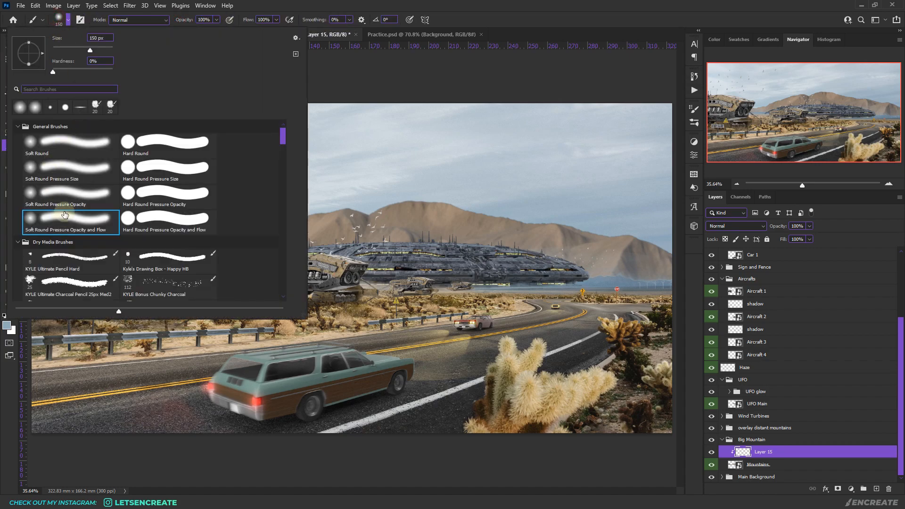
{"action": "left_click", "coordinate": [478, 6]}
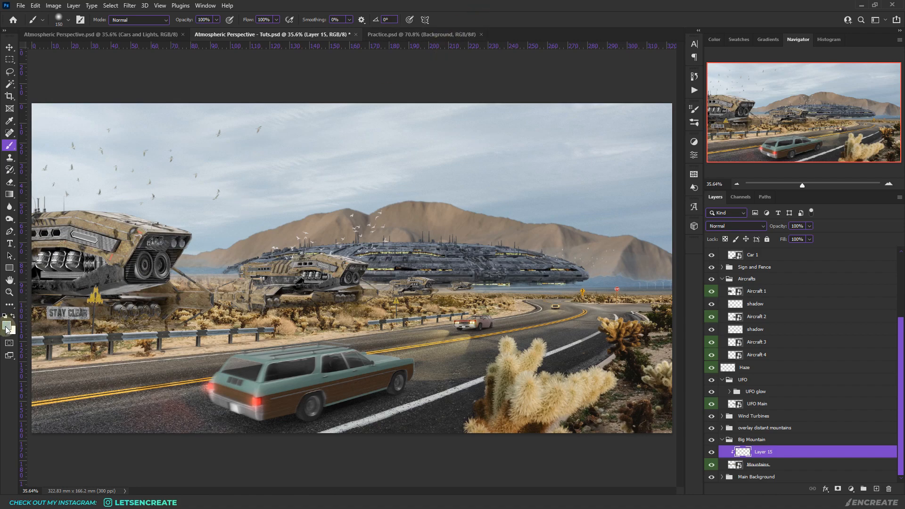
Try tinting the mountains with foreground-color brush strokes at 76% layer opacity, and delete the painted layer
{"action": "mouse_move", "coordinate": [412, 198]}
{"action": "left_mouse_down"}
{"action": "mouse_move", "coordinate": [162, 242]}
{"action": "mouse_move", "coordinate": [206, 253]}
{"action": "mouse_move", "coordinate": [581, 279]}
{"action": "left_mouse_up"}
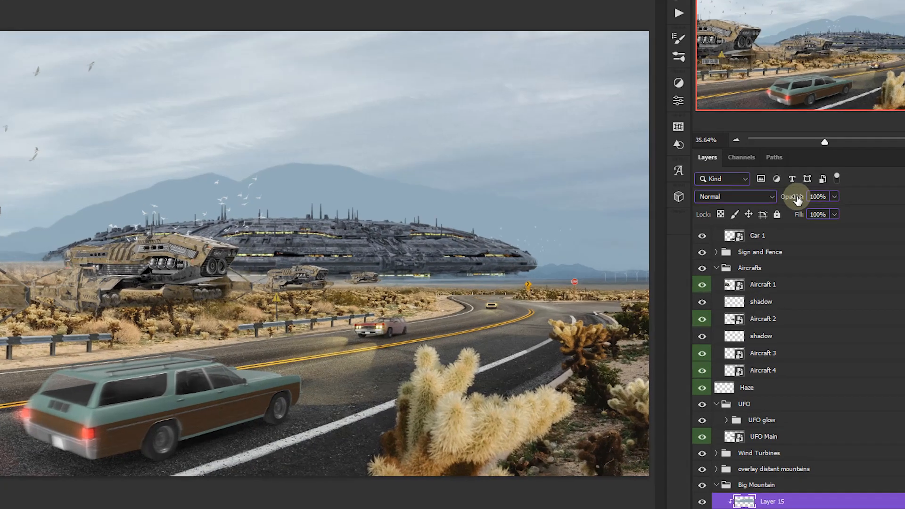
{"action": "left_click_drag", "start_coordinate": [786, 227], "coordinate": [773, 228]}
{"action": "left_click_drag", "start_coordinate": [789, 187], "coordinate": [787, 188]}
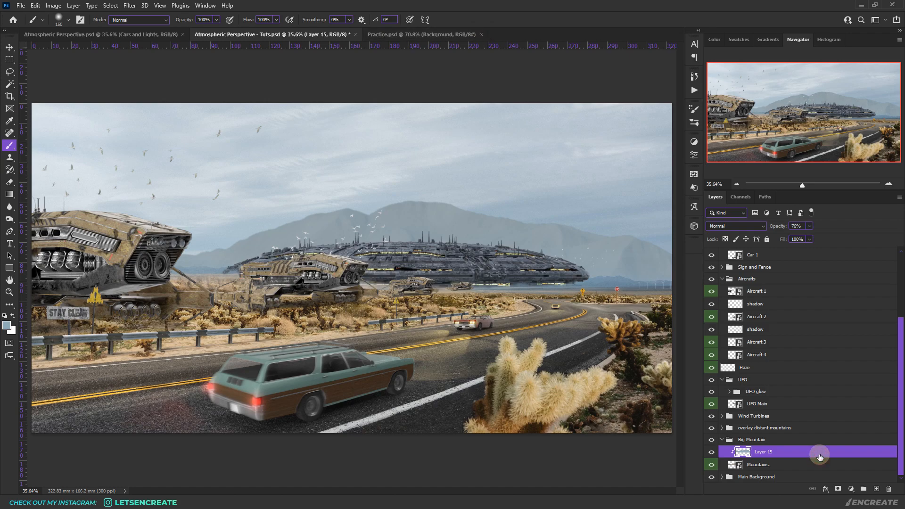
{"action": "key", "text": "Delete"}
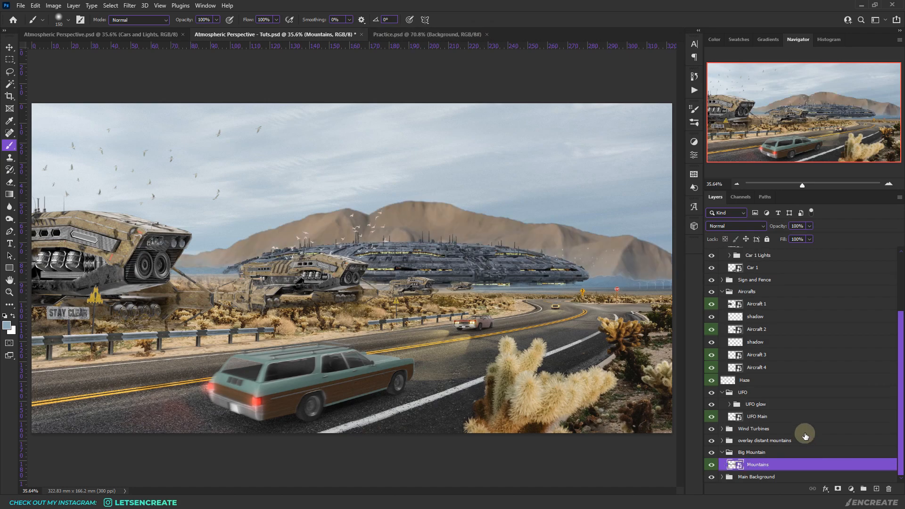
Add a Solid Color fill layer of #93acba above the Mountains layer and clip it to that layer
{"action": "left_click", "coordinate": [851, 490]}
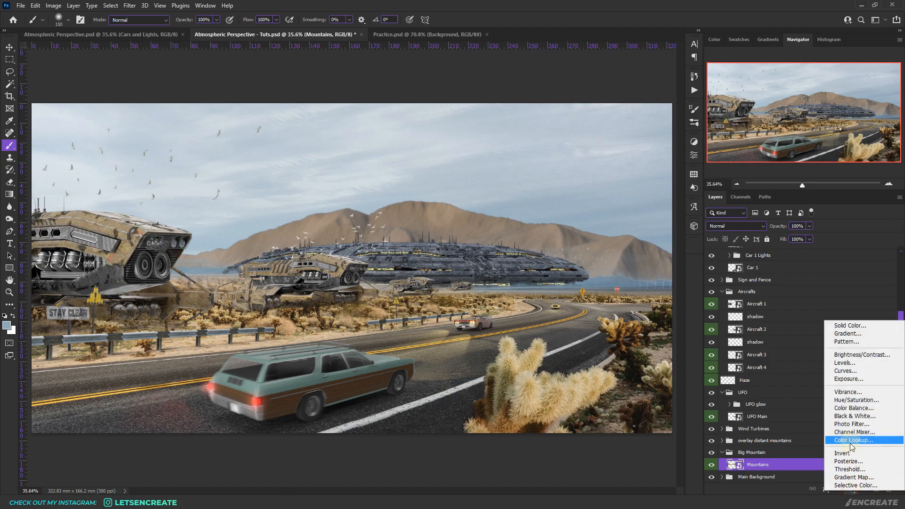
{"action": "left_click", "coordinate": [802, 235]}
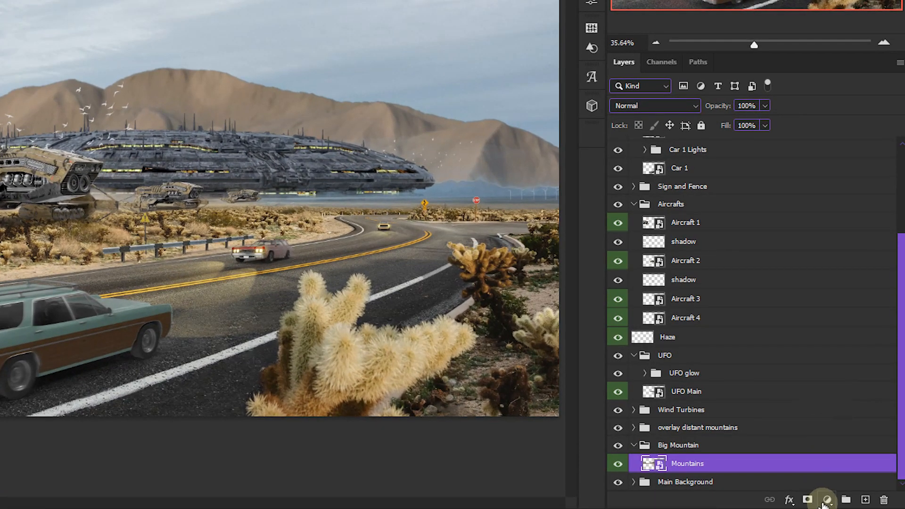
{"action": "left_click", "coordinate": [835, 496]}
{"action": "left_click", "coordinate": [816, 256]}
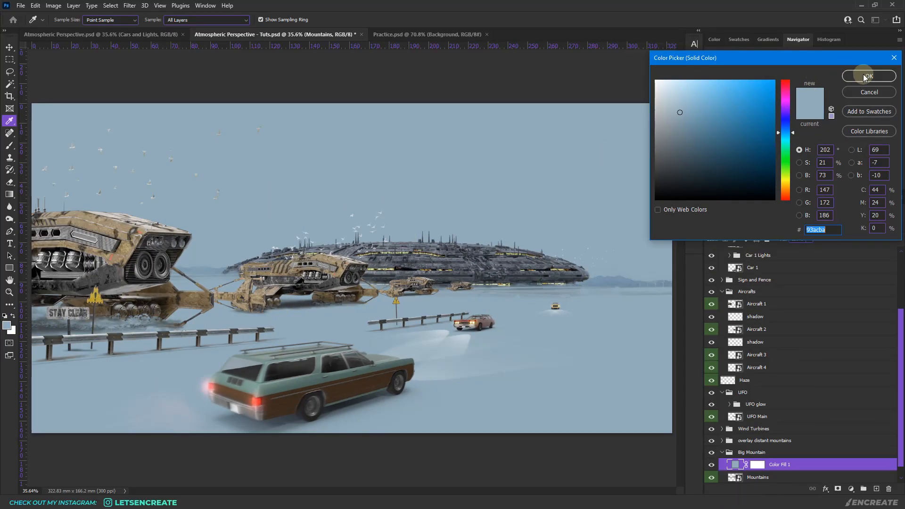
{"action": "left_click", "coordinate": [867, 76]}
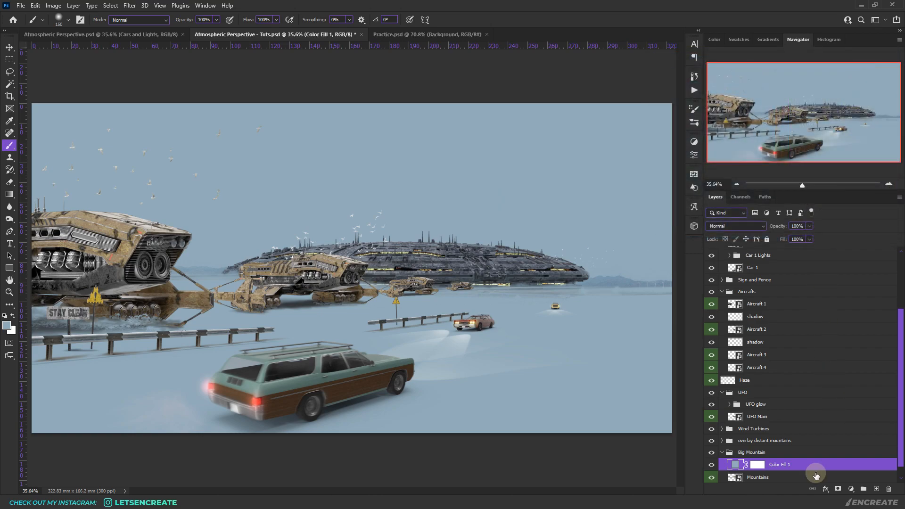
{"action": "right_click", "coordinate": [804, 467]}
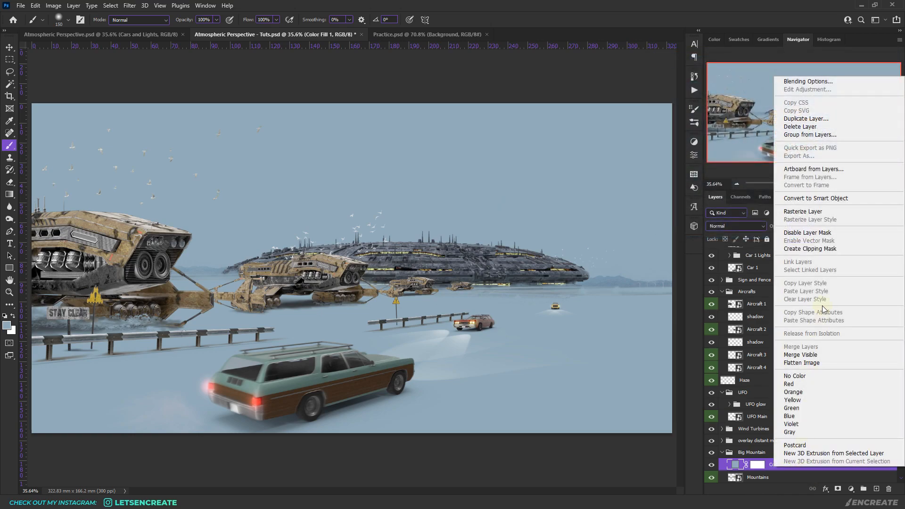
{"action": "left_click", "coordinate": [808, 250]}
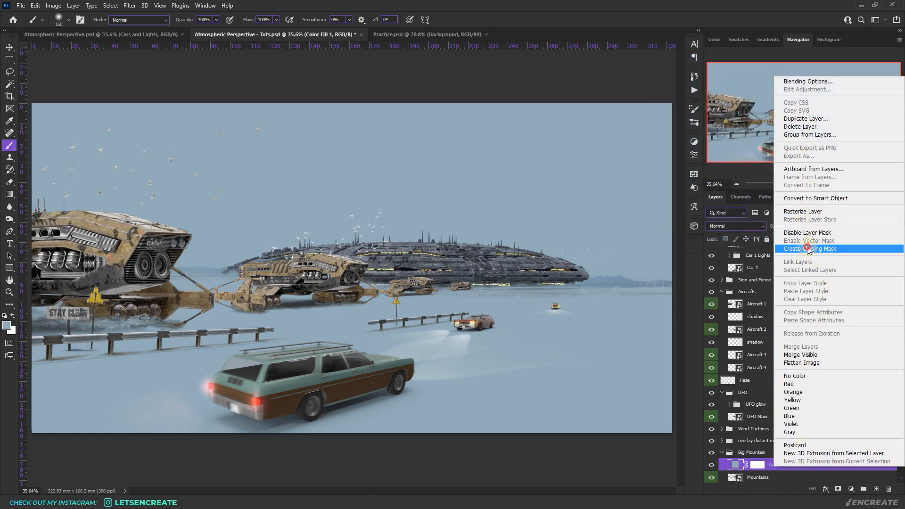
{"action": "scroll", "coordinate": [833, 369], "scroll_direction": "down", "scroll_amount": 1}
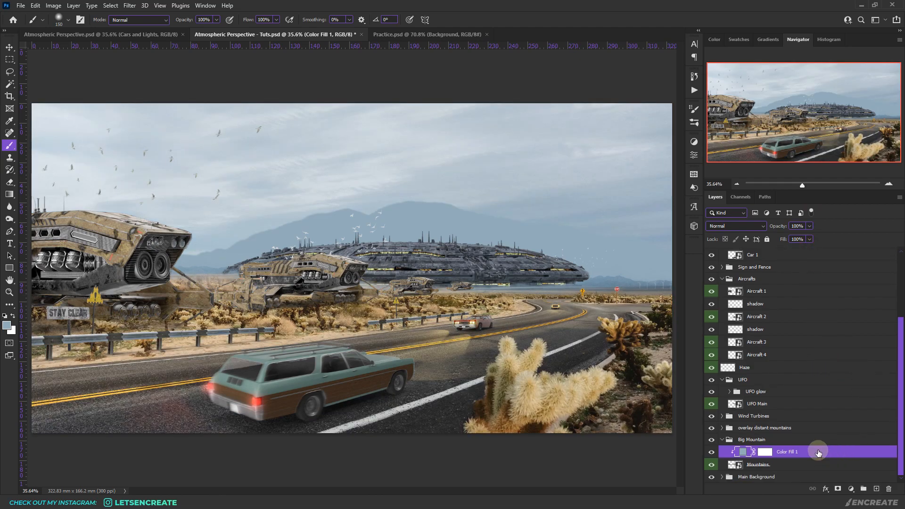
{"action": "double_click", "coordinate": [744, 452]}
{"action": "left_click_drag", "start_coordinate": [667, 121], "coordinate": [663, 141]}
{"action": "left_click", "coordinate": [868, 94]}
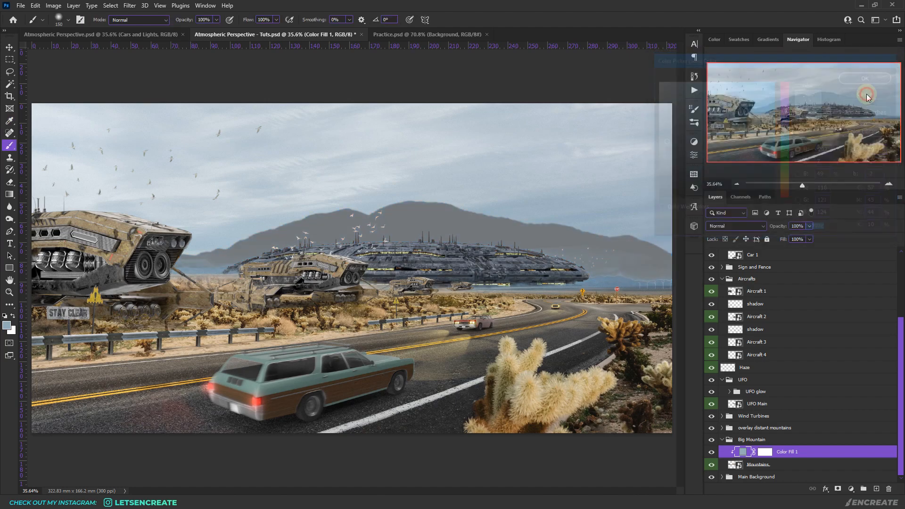
Lower the opacity of the mountains' clipped color fill layer to 80%
{"action": "left_click", "coordinate": [778, 227]}
{"action": "left_click_drag", "start_coordinate": [771, 229], "coordinate": [773, 228]}
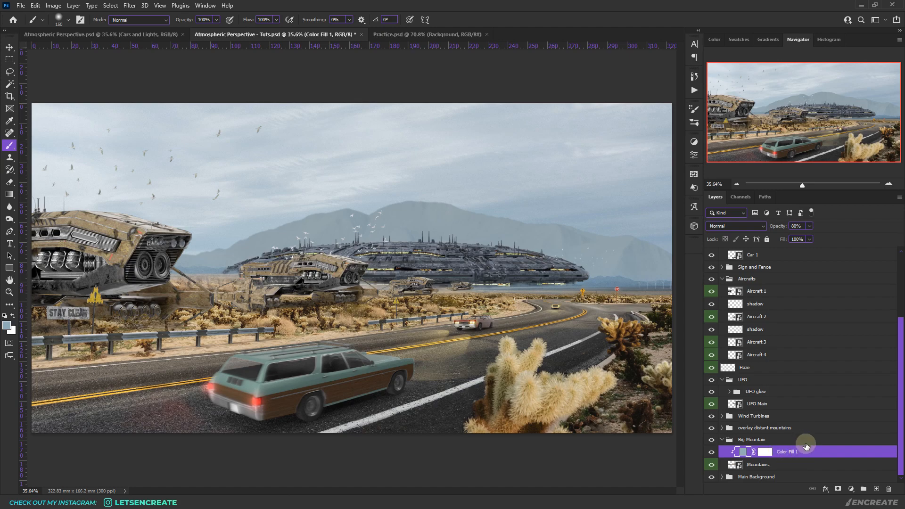
Add a lighter Solid Color fill layer of #b3cbd9 above the mountains' existing color fill and clip it to the mountains
{"action": "left_click", "coordinate": [851, 489]}
{"action": "left_click", "coordinate": [844, 319]}
{"action": "left_click", "coordinate": [683, 112]}
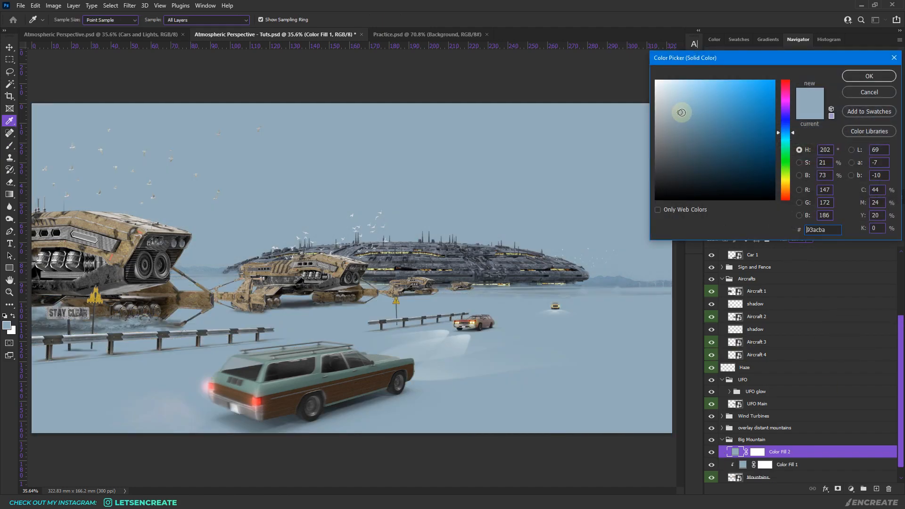
{"action": "left_click_drag", "start_coordinate": [681, 112], "coordinate": [681, 101]}
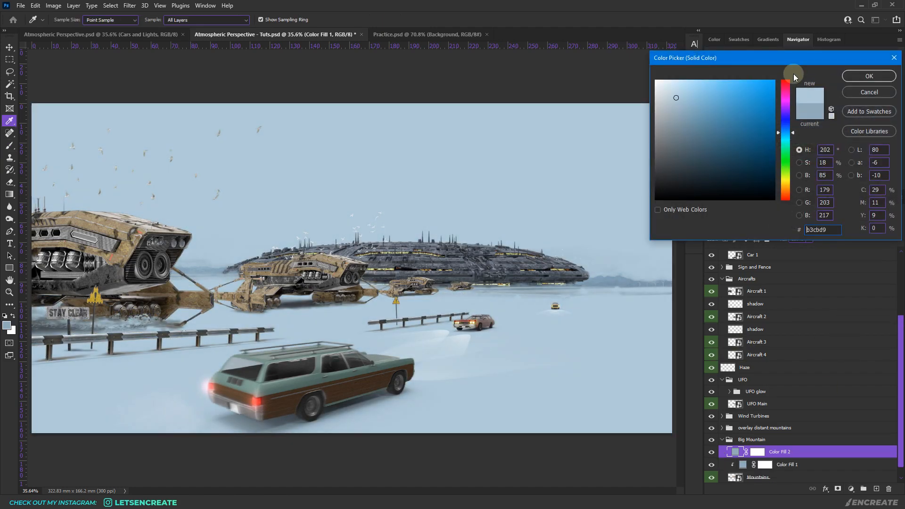
{"action": "left_click", "coordinate": [869, 76]}
{"action": "right_click", "coordinate": [811, 453]}
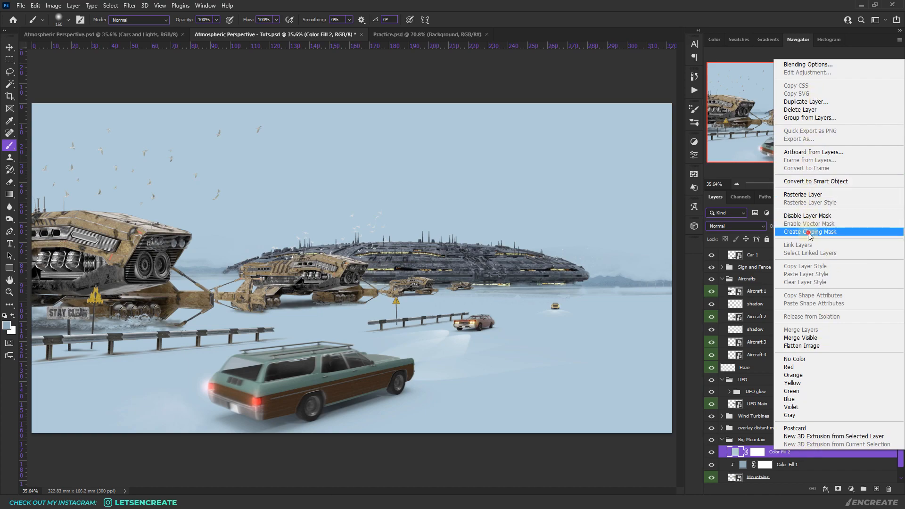
{"action": "left_click", "coordinate": [810, 231]}
Lower the opacity of the mountains' lighter color fill to 50% and make its layer mask active
{"action": "left_click", "coordinate": [765, 452]}
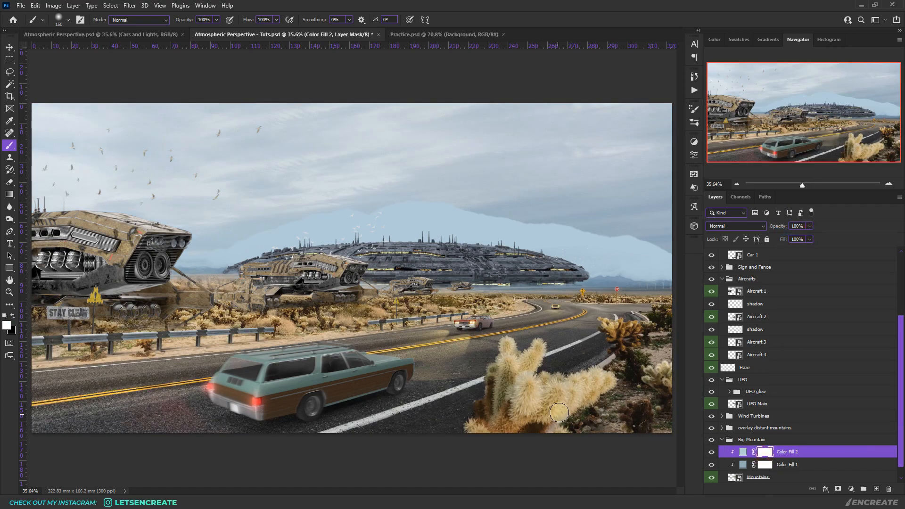
{"action": "left_click_drag", "start_coordinate": [777, 226], "coordinate": [770, 228]}
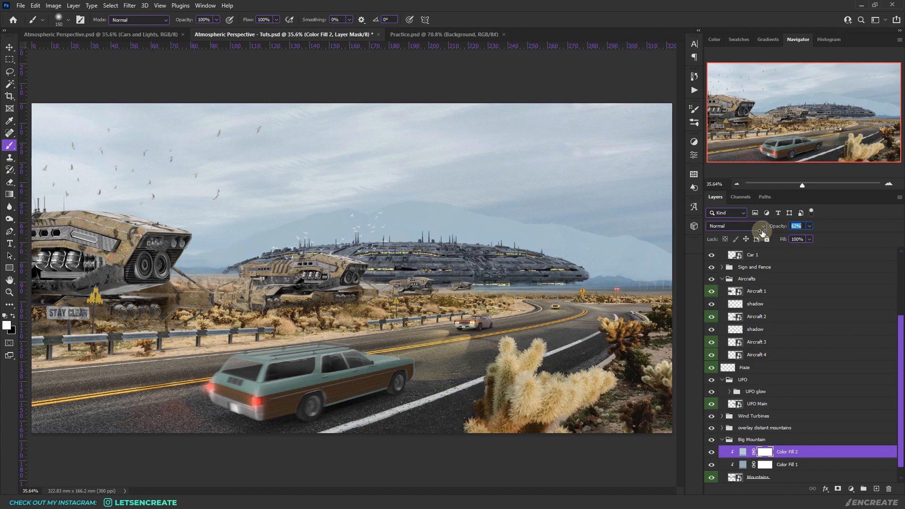
{"action": "left_click_drag", "start_coordinate": [761, 233], "coordinate": [757, 236]}
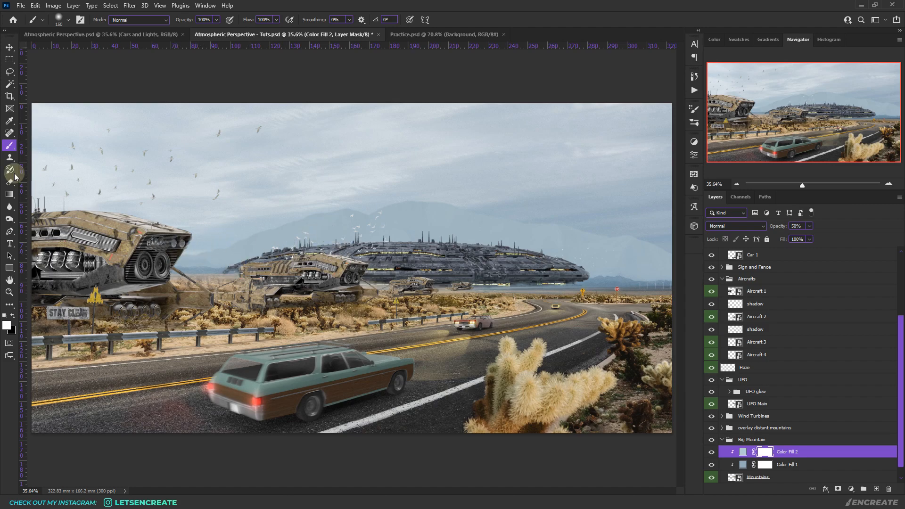
Prepare the soft brush for masking with black as the foreground color and an opacity of 19%
{"action": "left_click", "coordinate": [13, 317]}
{"action": "left_click", "coordinate": [6, 325]}
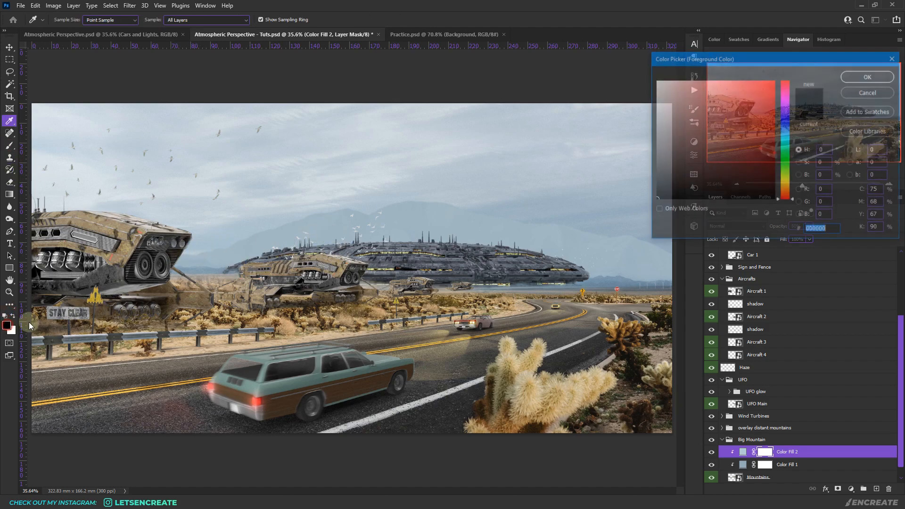
{"action": "left_click", "coordinate": [894, 58]}
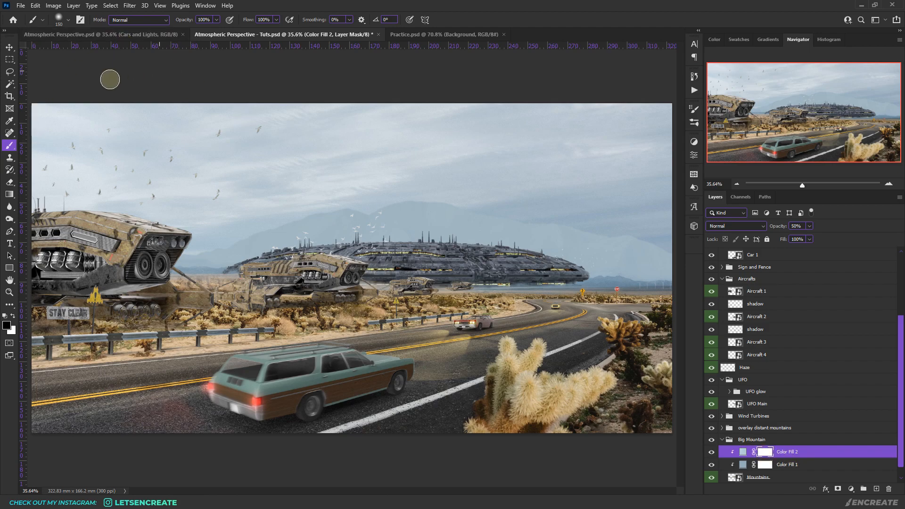
{"action": "left_click", "coordinate": [67, 20]}
{"action": "left_click", "coordinate": [357, 2]}
{"action": "left_click_drag", "start_coordinate": [180, 22], "coordinate": [114, 25]}
Enlarge the brush and paint black over the central and right mountains on the lighter fill's mask, then switch to white at size 700
{"action": "key", "text": "bracketright"}
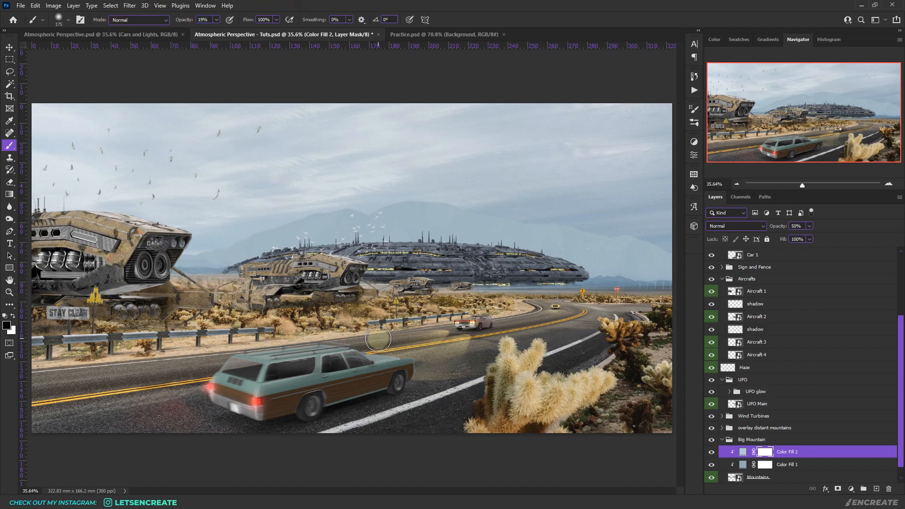
{"action": "key", "text": "bracketright"}
{"action": "key", "text": "bracketright"}
{"action": "key", "text": "bracketright"}
{"action": "key", "text": "bracketright"}
{"action": "key", "text": "bracketright"}
{"action": "key", "text": "bracketright"}
{"action": "key", "text": "bracketright"}
{"action": "key", "text": "bracketright"}
{"action": "key", "text": "bracketright"}
{"action": "mouse_move", "coordinate": [667, 280]}
{"action": "left_mouse_down"}
{"action": "mouse_move", "coordinate": [609, 293]}
{"action": "mouse_move", "coordinate": [483, 266]}
{"action": "left_mouse_up"}
{"action": "left_click_drag", "start_coordinate": [659, 260], "coordinate": [462, 268]}
{"action": "mouse_move", "coordinate": [347, 289]}
{"action": "left_mouse_down"}
{"action": "mouse_move", "coordinate": [403, 283]}
{"action": "mouse_move", "coordinate": [406, 261]}
{"action": "mouse_move", "coordinate": [516, 278]}
{"action": "left_mouse_up"}
{"action": "left_click_drag", "start_coordinate": [531, 273], "coordinate": [445, 299]}
{"action": "mouse_move", "coordinate": [693, 258]}
{"action": "left_mouse_down"}
{"action": "mouse_move", "coordinate": [351, 276]}
{"action": "mouse_move", "coordinate": [644, 269]}
{"action": "left_mouse_up"}
{"action": "mouse_move", "coordinate": [644, 269]}
{"action": "left_mouse_down"}
{"action": "mouse_move", "coordinate": [361, 276]}
{"action": "mouse_move", "coordinate": [406, 262]}
{"action": "mouse_move", "coordinate": [279, 290]}
{"action": "mouse_move", "coordinate": [515, 243]}
{"action": "left_mouse_up"}
{"action": "left_click", "coordinate": [13, 321]}
{"action": "key", "text": "bracketleft"}
{"action": "key", "text": "bracketleft"}
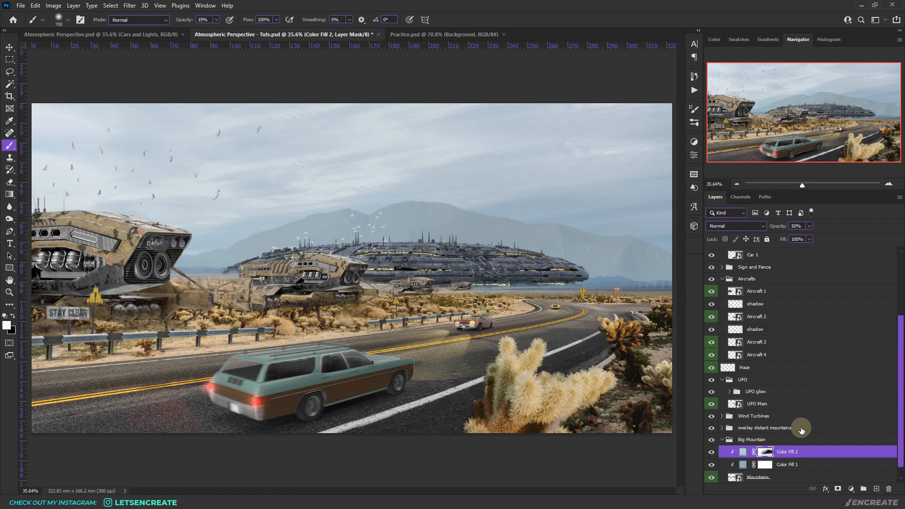
Add a Solid Color fill layer of #93acba above the UFO Main layer and clip it to that layer
{"action": "left_click", "coordinate": [764, 380]}
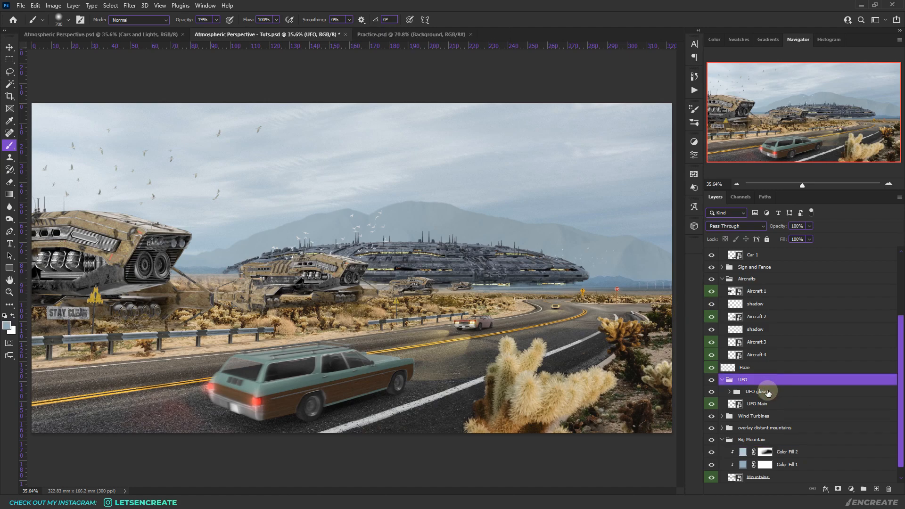
{"action": "left_click", "coordinate": [773, 404]}
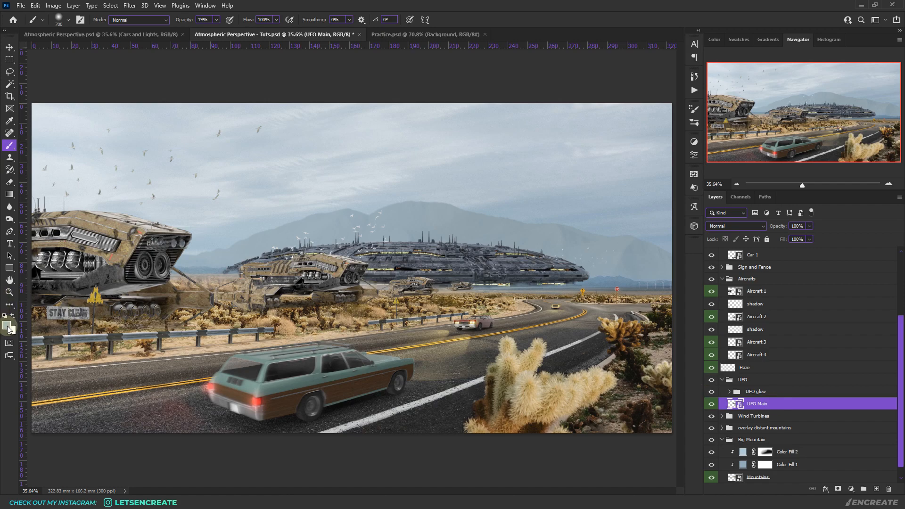
{"action": "left_click", "coordinate": [851, 489]}
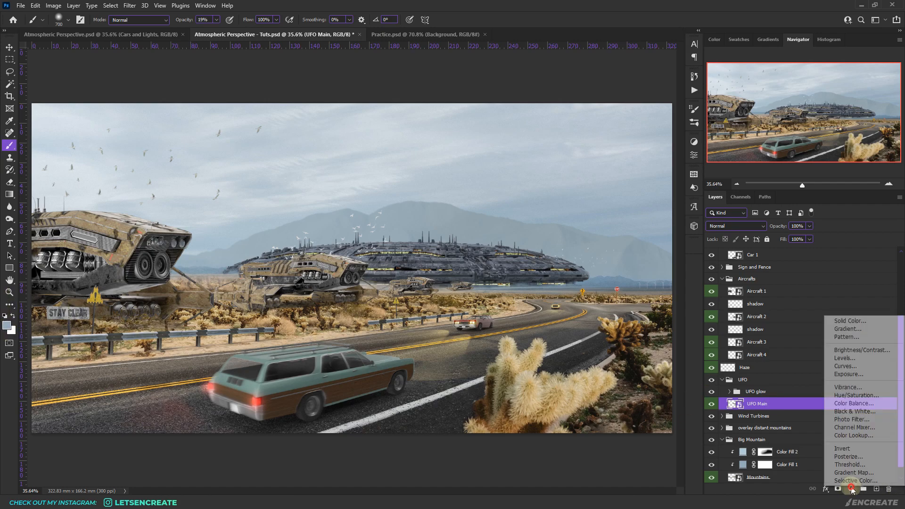
{"action": "left_click", "coordinate": [878, 324]}
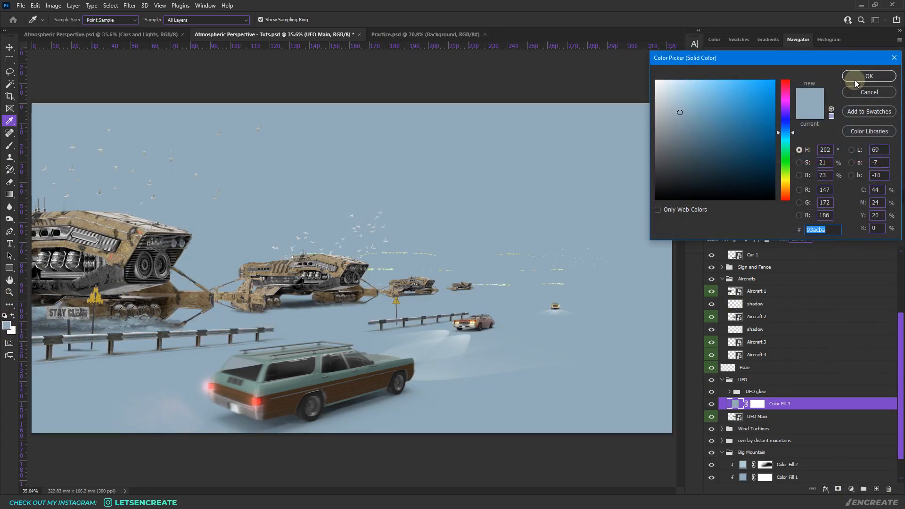
{"action": "left_click", "coordinate": [874, 77]}
{"action": "right_click", "coordinate": [802, 404]}
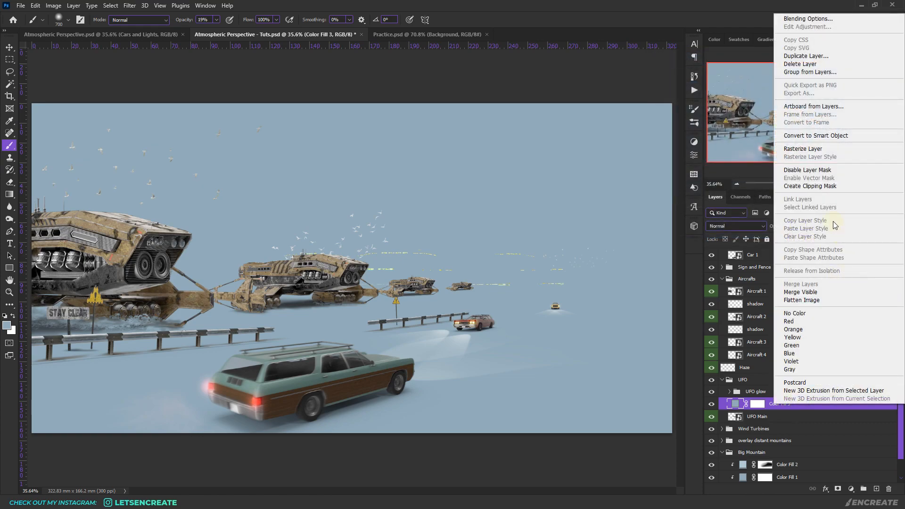
{"action": "left_click", "coordinate": [815, 187]}
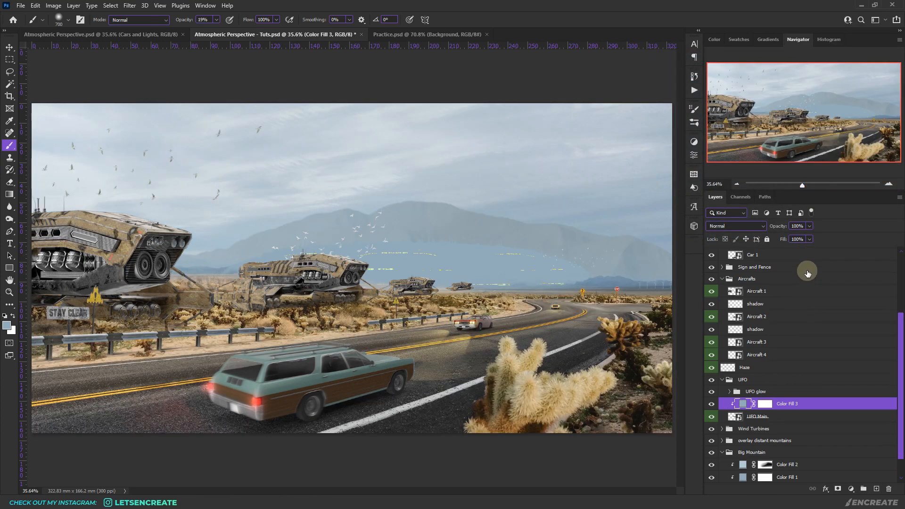
Lower the opacity of the UFO's clipped color fill layer to 70%
{"action": "left_click_drag", "start_coordinate": [795, 226], "coordinate": [767, 229]}
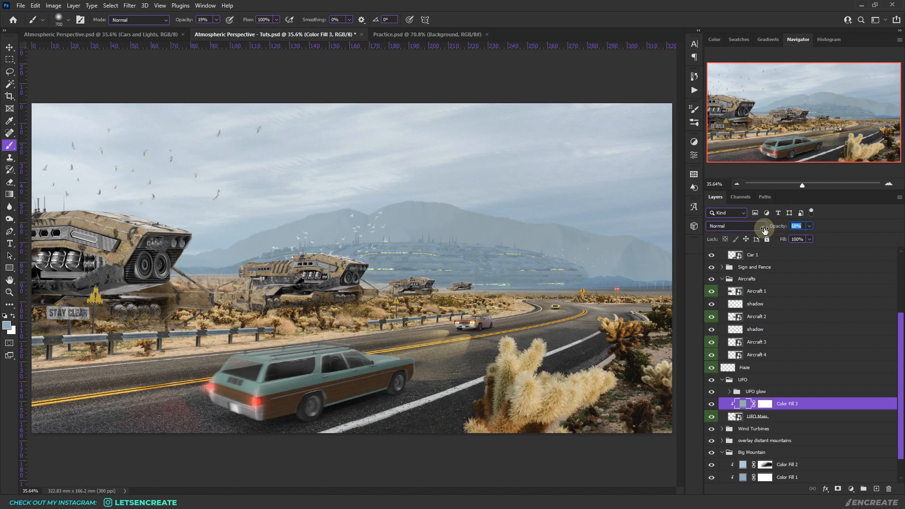
{"action": "left_click_drag", "start_coordinate": [793, 229], "coordinate": [794, 229]}
{"action": "left_click", "coordinate": [808, 404]}
Add a Solid Color fill layer of #93acba clipped to the Aircraft 4 layer and lower its opacity to 60%
{"action": "left_click", "coordinate": [778, 357]}
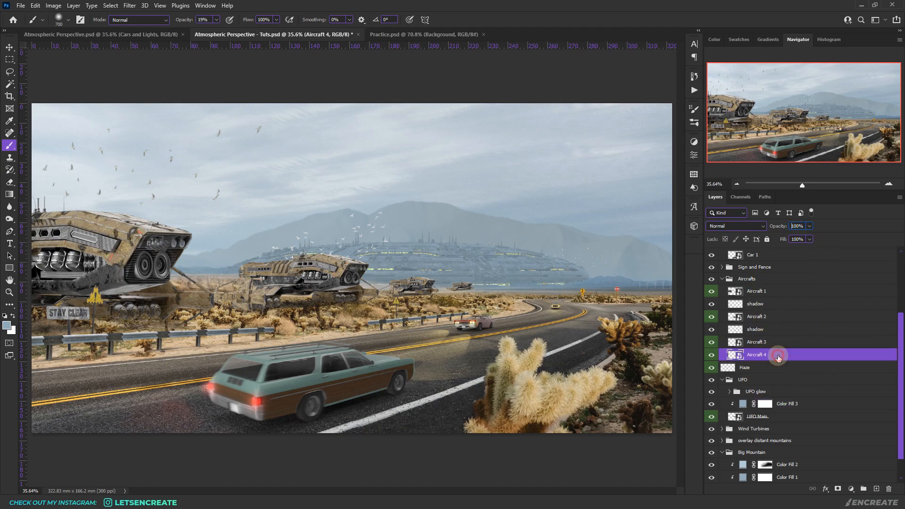
{"action": "left_click", "coordinate": [712, 357]}
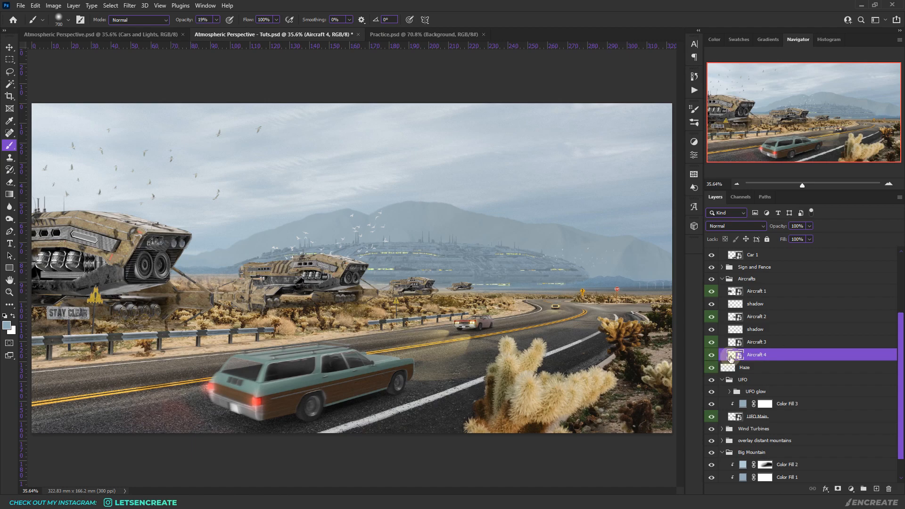
{"action": "left_click", "coordinate": [851, 489]}
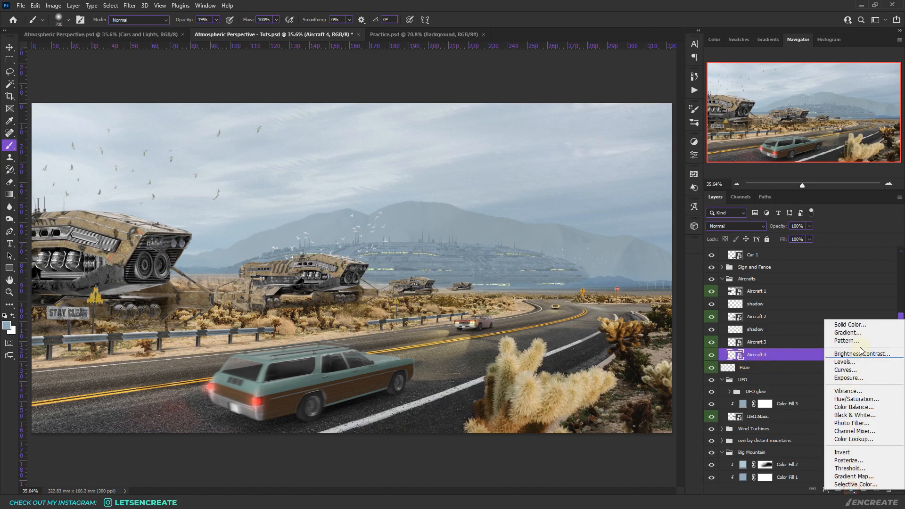
{"action": "left_click", "coordinate": [849, 324]}
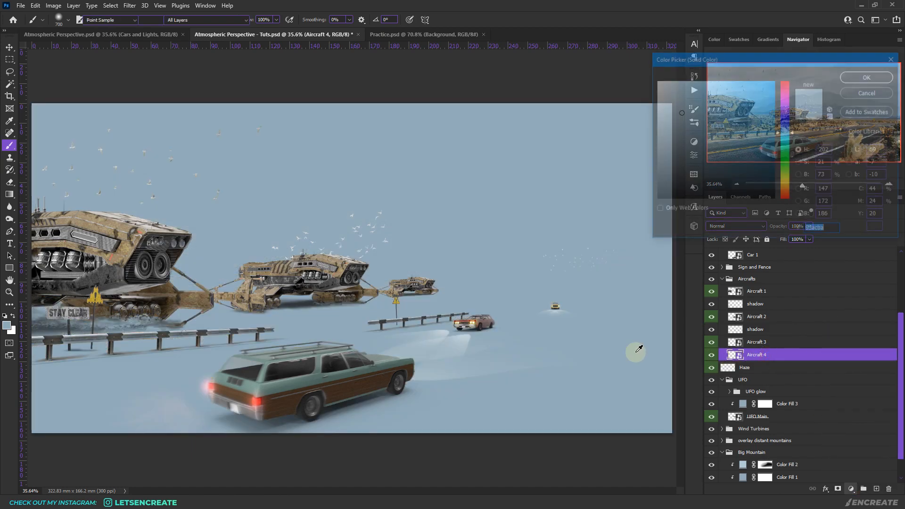
{"action": "left_click", "coordinate": [869, 76]}
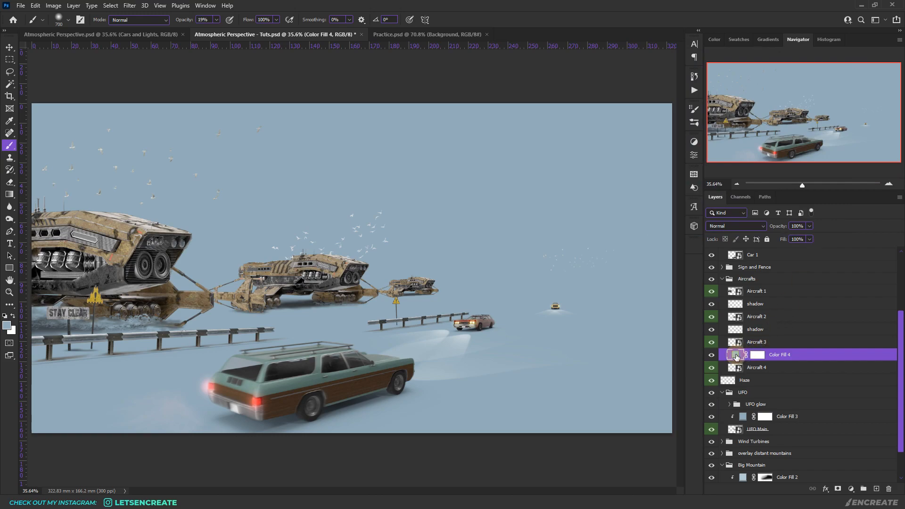
{"action": "right_click", "coordinate": [801, 355]}
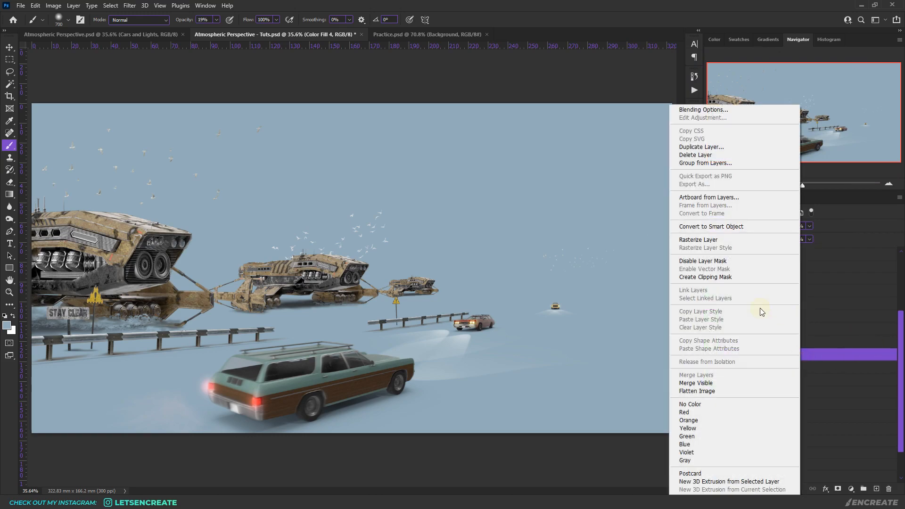
{"action": "left_click", "coordinate": [716, 280]}
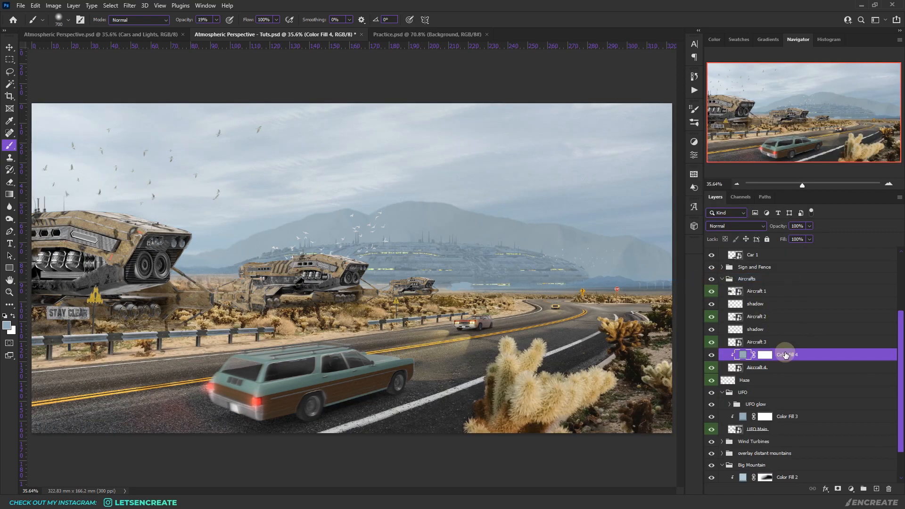
{"action": "left_click_drag", "start_coordinate": [780, 228], "coordinate": [770, 228]}
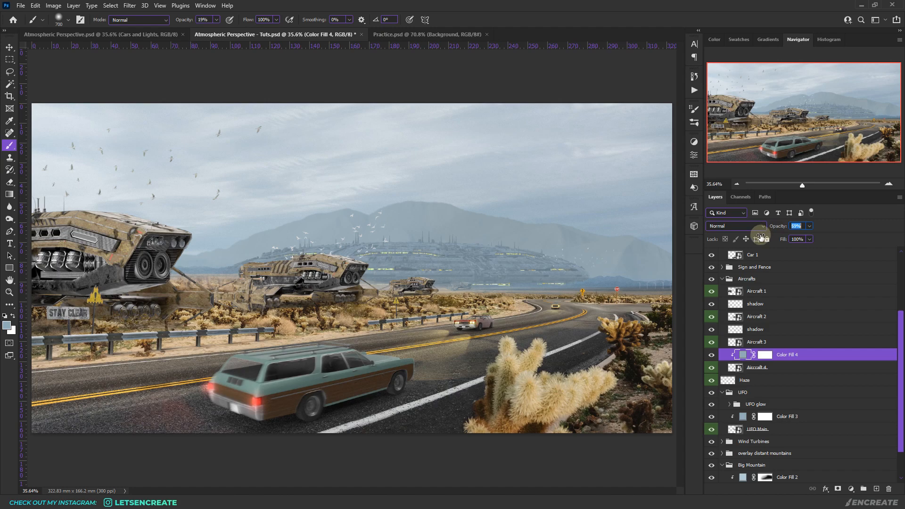
{"action": "left_click_drag", "start_coordinate": [762, 238], "coordinate": [761, 238]}
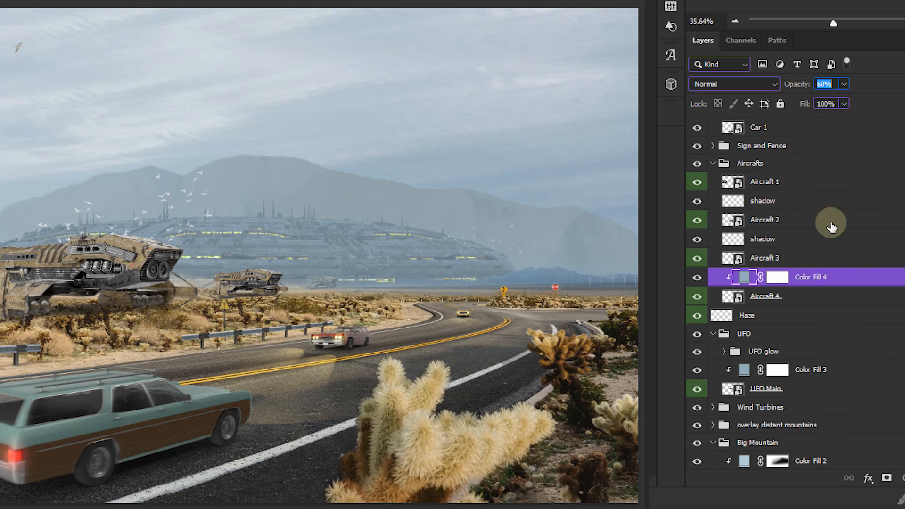
Compare the layer opacities of the color fills clipped to the UFO, the mountains and Aircraft 4
{"action": "left_click", "coordinate": [825, 371]}
{"action": "scroll", "coordinate": [844, 410], "scroll_direction": "down", "scroll_amount": 2}
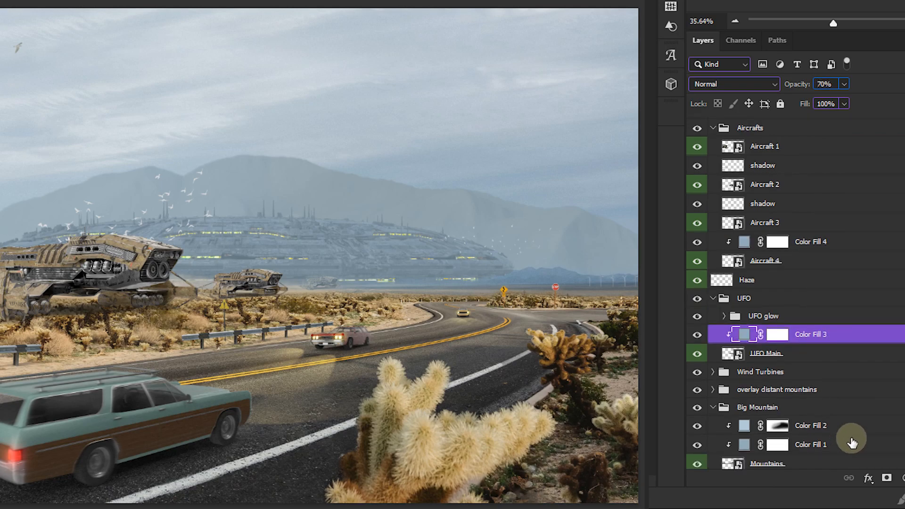
{"action": "left_click", "coordinate": [849, 425]}
{"action": "left_click", "coordinate": [851, 444]}
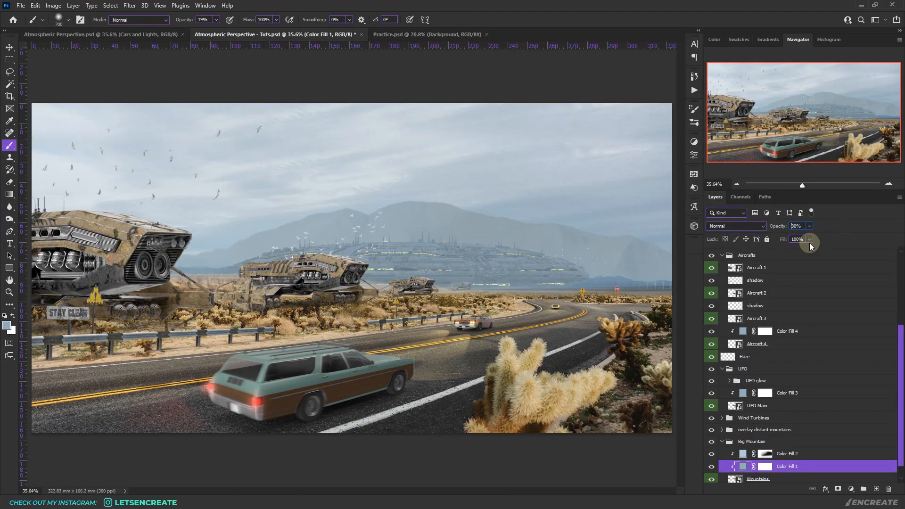
{"action": "scroll", "coordinate": [820, 340], "scroll_direction": "up", "scroll_amount": 2}
{"action": "left_click", "coordinate": [808, 356]}
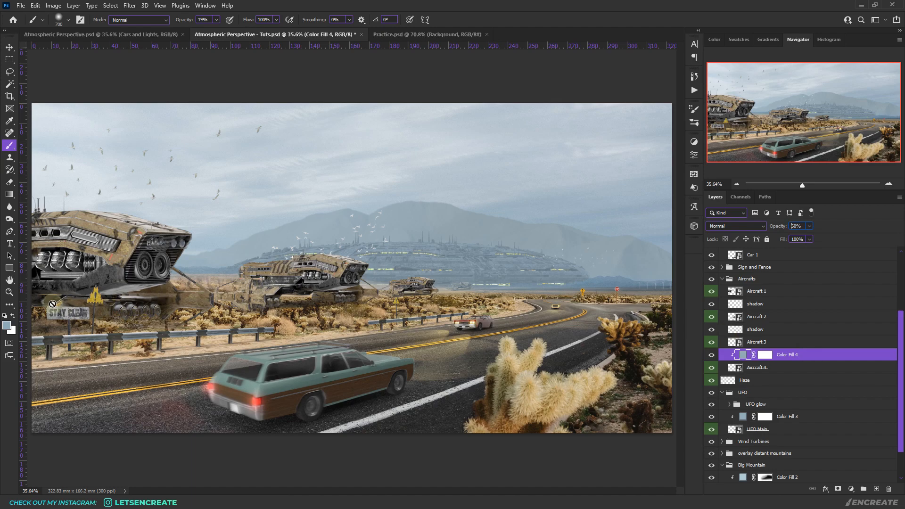
Examine the Aircraft 4 tint at 100% zoom with its color fill hidden and shown, and compare it with the nearer aircraft
{"action": "left_click", "coordinate": [9, 292]}
{"action": "left_click", "coordinate": [474, 289]}
{"action": "left_click", "coordinate": [474, 289]}
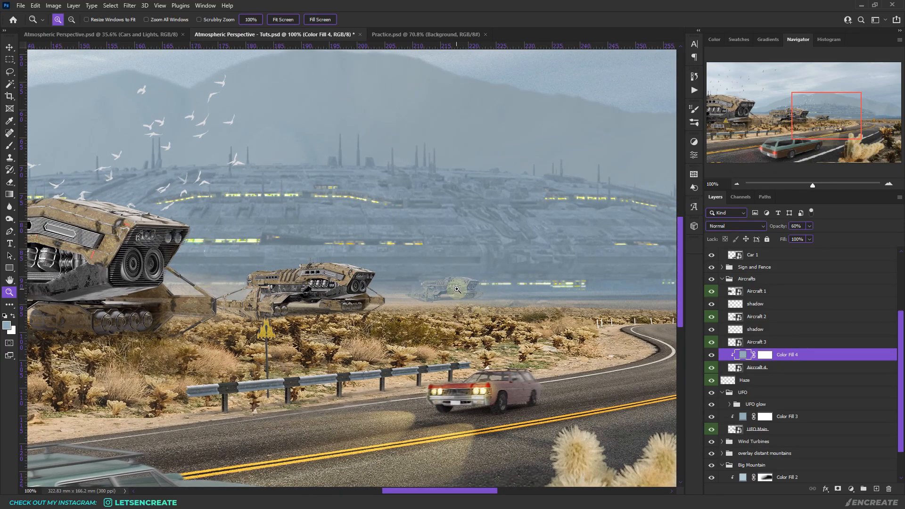
{"action": "left_click", "coordinate": [712, 355]}
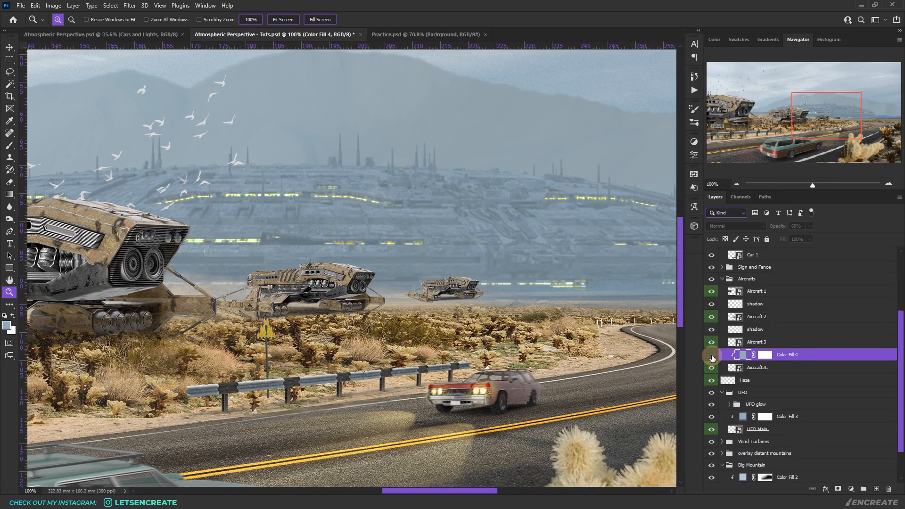
{"action": "left_click", "coordinate": [712, 355]}
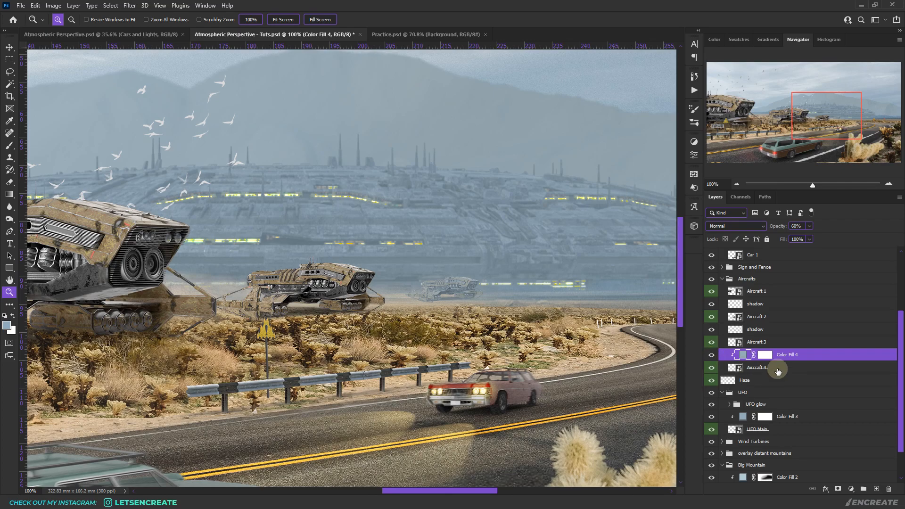
{"action": "left_click", "coordinate": [372, 279]}
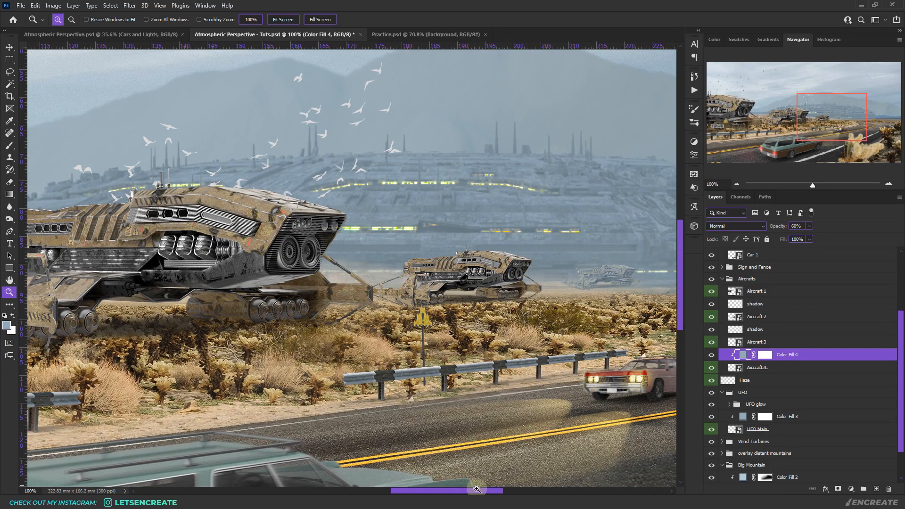
{"action": "left_click_drag", "start_coordinate": [461, 491], "coordinate": [479, 491]}
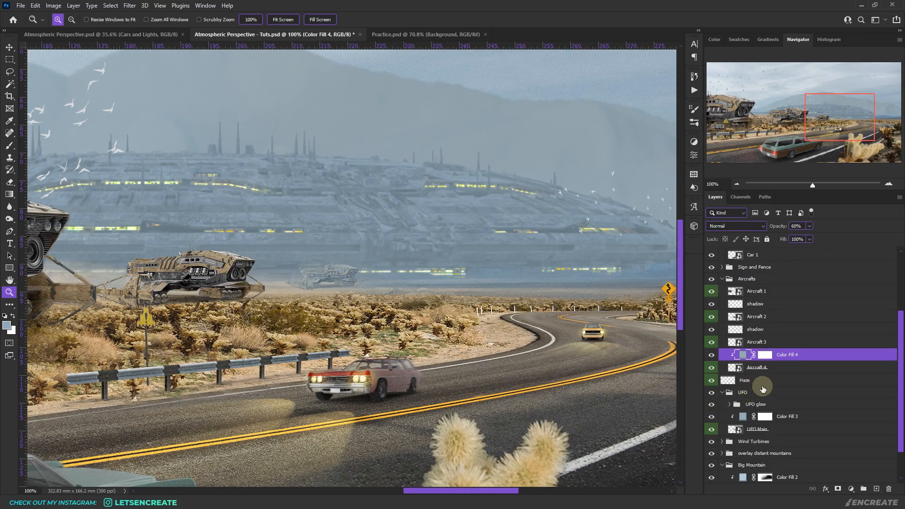
{"action": "left_click", "coordinate": [783, 369]}
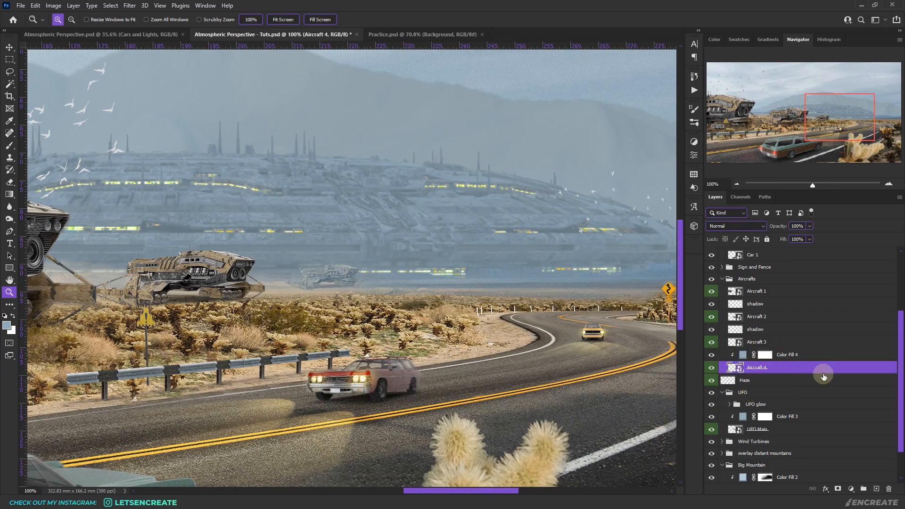
Apply a Gaussian Blur with a 0.5-pixel radius to the Aircraft 4 layer
{"action": "left_click", "coordinate": [129, 5]}
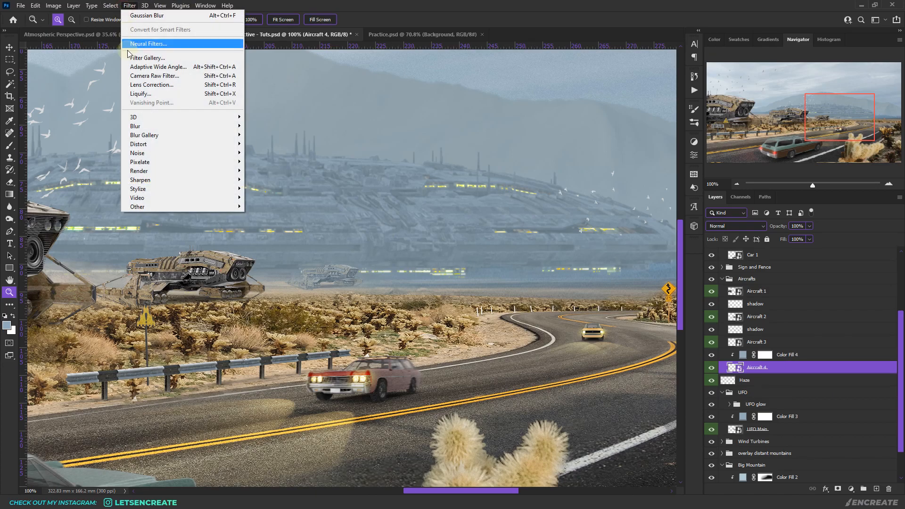
{"action": "mouse_move", "coordinate": [142, 127]}
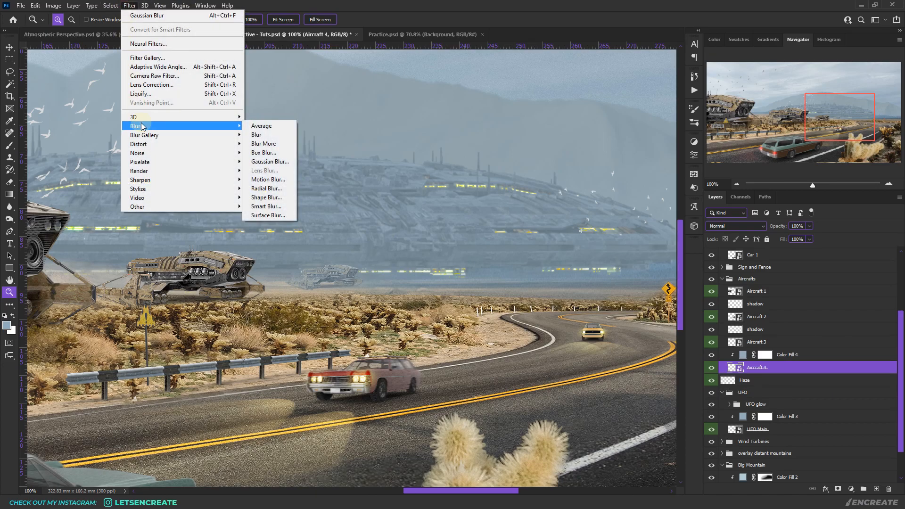
{"action": "left_click", "coordinate": [172, 126]}
{"action": "left_click", "coordinate": [266, 162]}
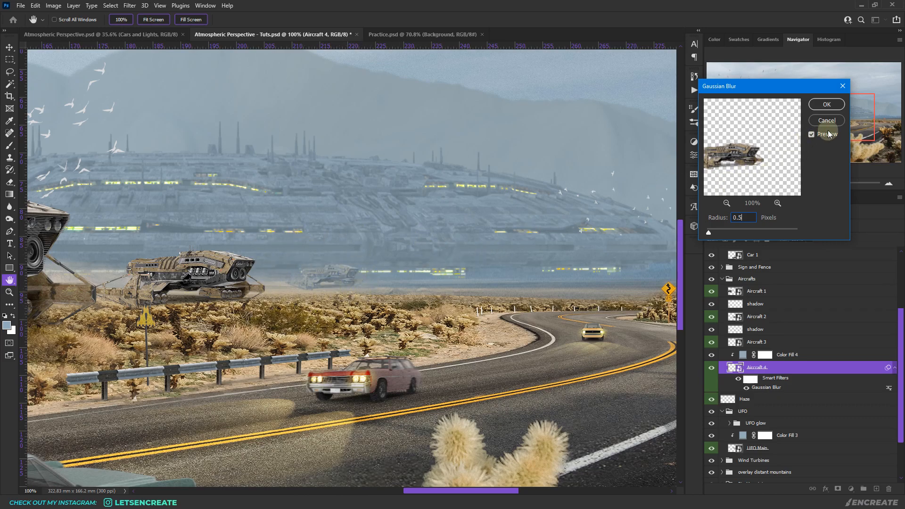
{"action": "left_click", "coordinate": [827, 104]}
{"action": "left_click_drag", "start_coordinate": [817, 130], "coordinate": [816, 129]}
Add a Solid Color fill layer in the haze color clipped to Aircraft 3 and lower its opacity to 40%
{"action": "left_click", "coordinate": [776, 343]}
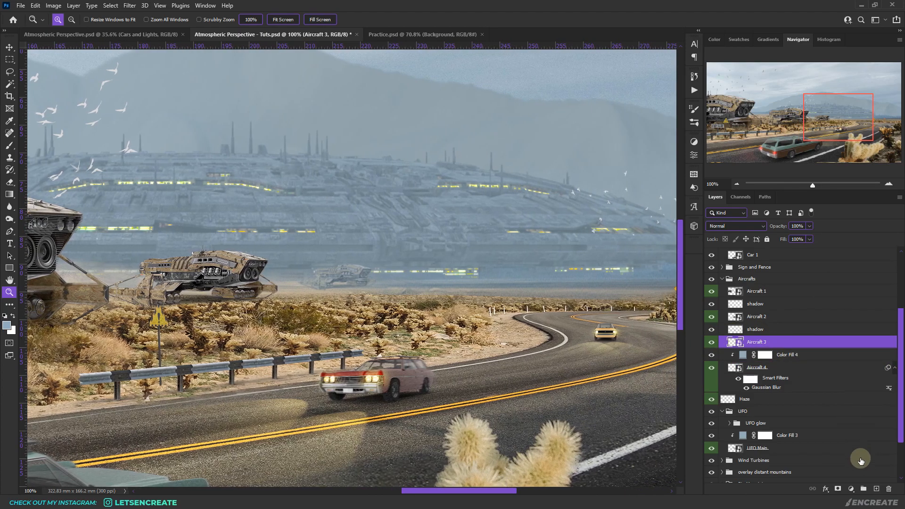
{"action": "left_click", "coordinate": [852, 491]}
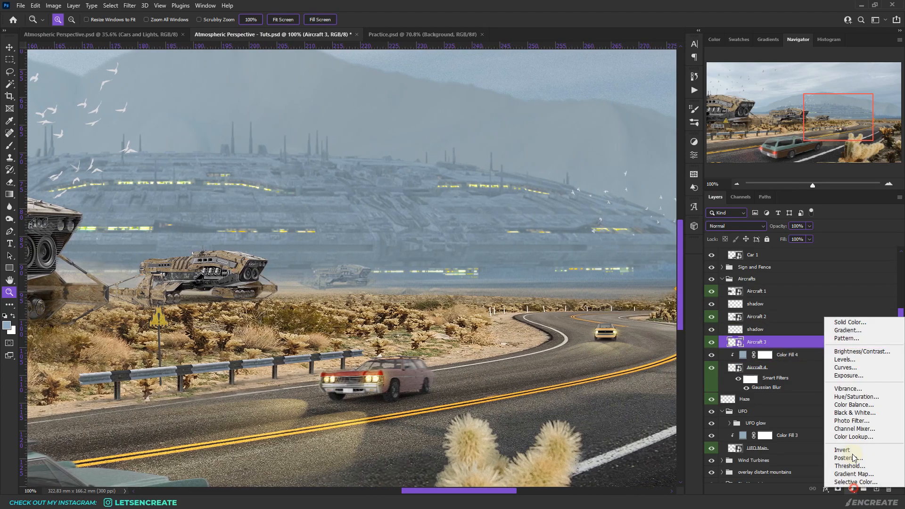
{"action": "left_click", "coordinate": [846, 324]}
{"action": "left_click", "coordinate": [870, 76]}
{"action": "key", "text": "z"}
{"action": "right_click", "coordinate": [803, 341]}
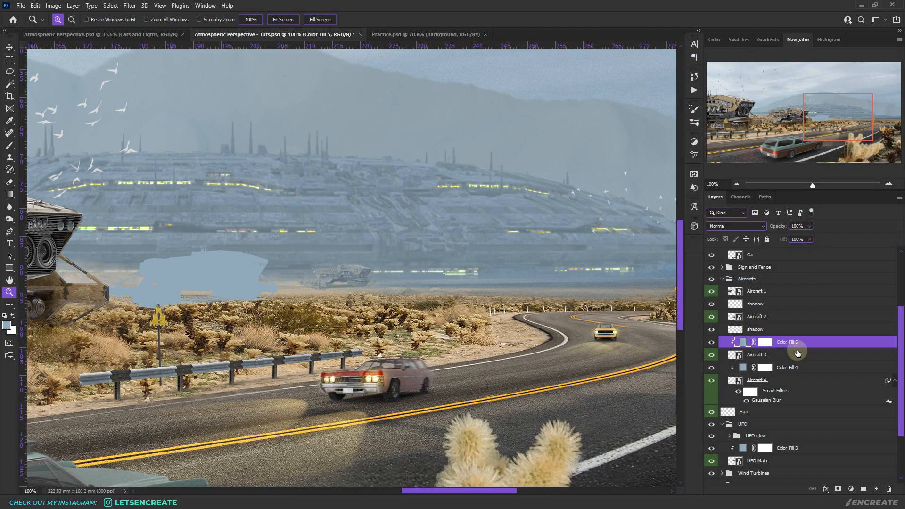
{"action": "left_click", "coordinate": [702, 279]}
{"action": "left_click_drag", "start_coordinate": [779, 226], "coordinate": [753, 233]}
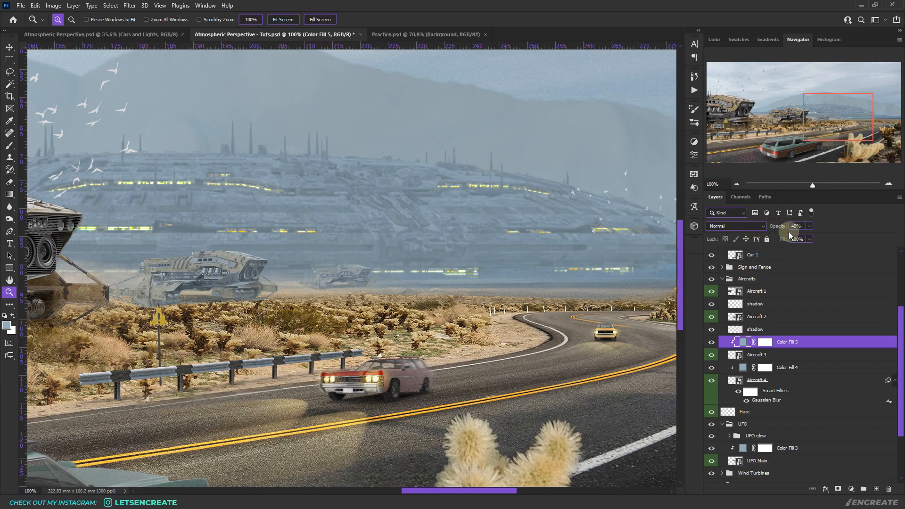
Apply a Gaussian Blur with a 0.4-pixel radius to the Aircraft 3 layer
{"action": "left_click", "coordinate": [798, 356]}
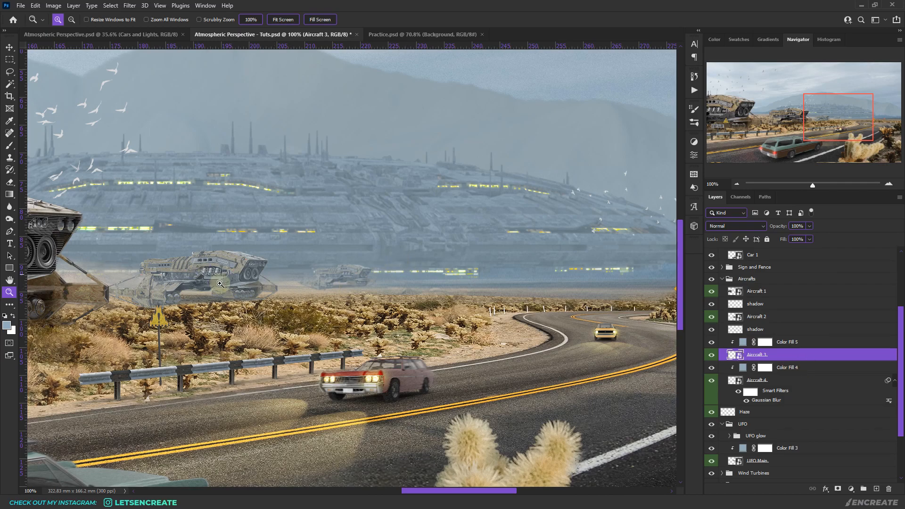
{"action": "left_click_drag", "start_coordinate": [436, 490], "coordinate": [428, 491]}
{"action": "left_click", "coordinate": [130, 5]}
{"action": "left_click", "coordinate": [142, 16]}
{"action": "left_click", "coordinate": [740, 217]}
{"action": "type", "text": "4"}
{"action": "left_click", "coordinate": [827, 105]}
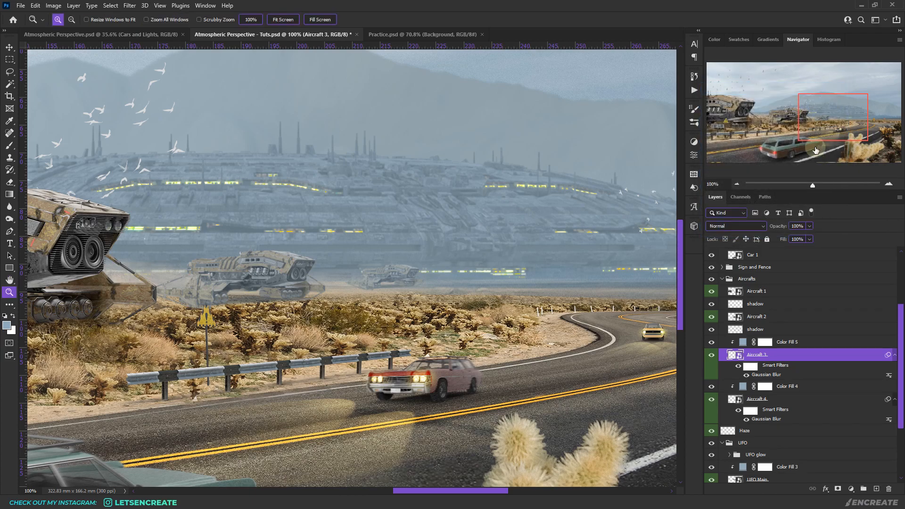
Add a Solid Color fill layer of #93acba clipped to Aircraft 2 and lower its opacity to 15%
{"action": "left_click_drag", "start_coordinate": [474, 491], "coordinate": [413, 492]}
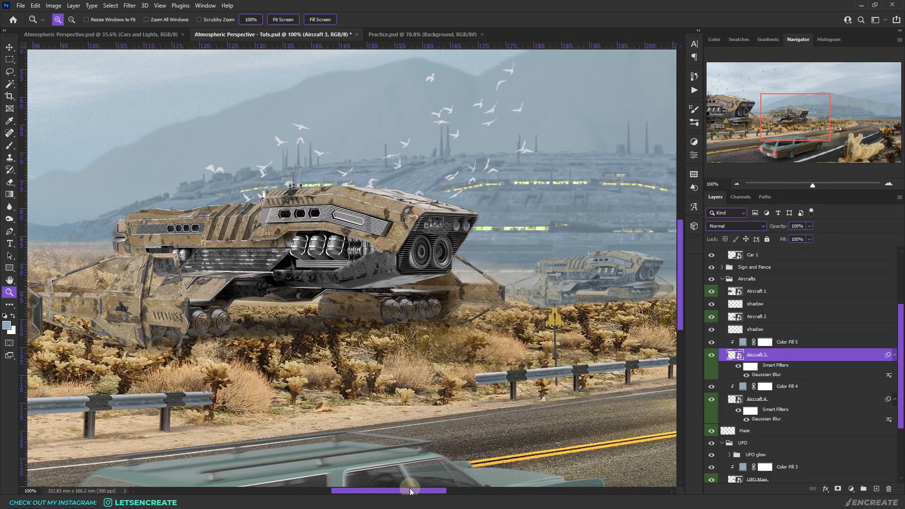
{"action": "left_click", "coordinate": [778, 321]}
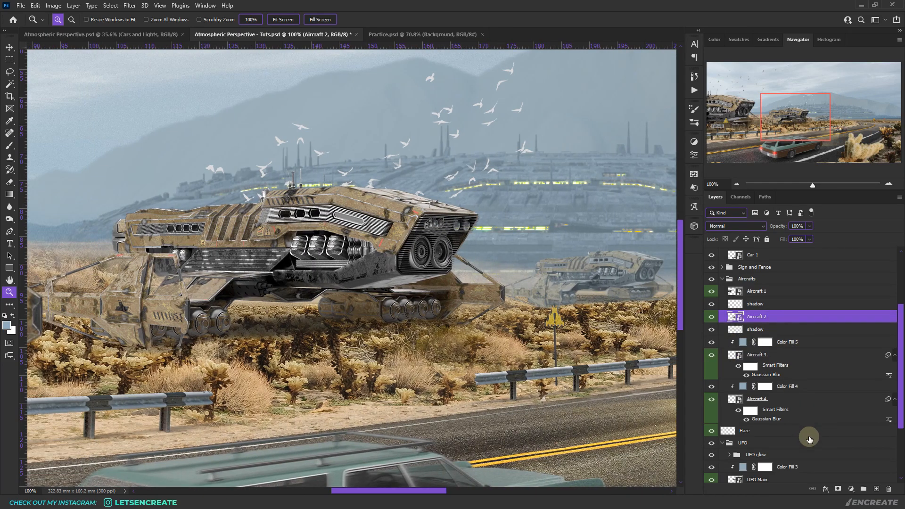
{"action": "left_click", "coordinate": [851, 489]}
{"action": "left_click", "coordinate": [851, 324]}
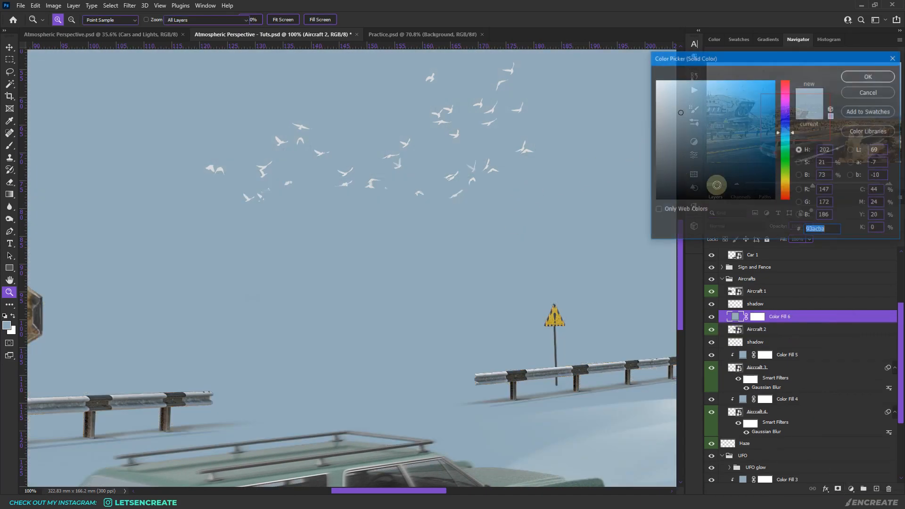
{"action": "left_click", "coordinate": [869, 76]}
{"action": "right_click", "coordinate": [825, 314]}
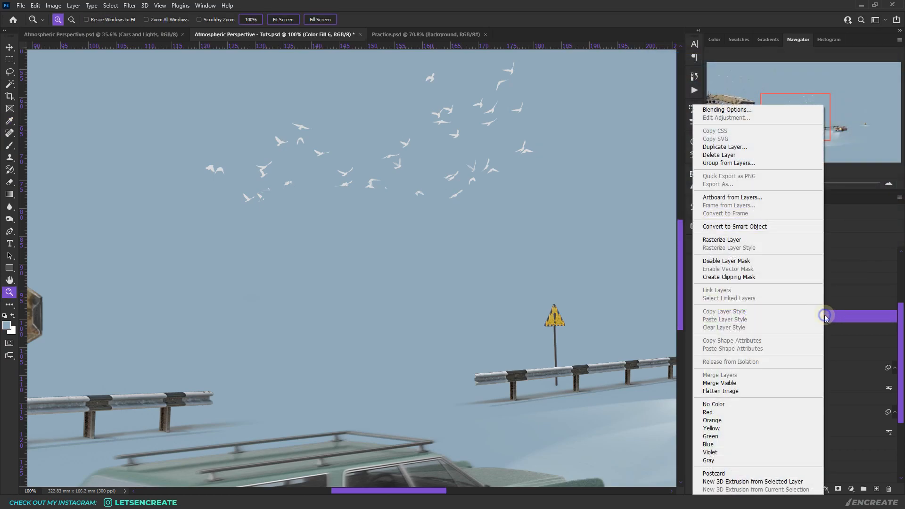
{"action": "left_click", "coordinate": [759, 260]}
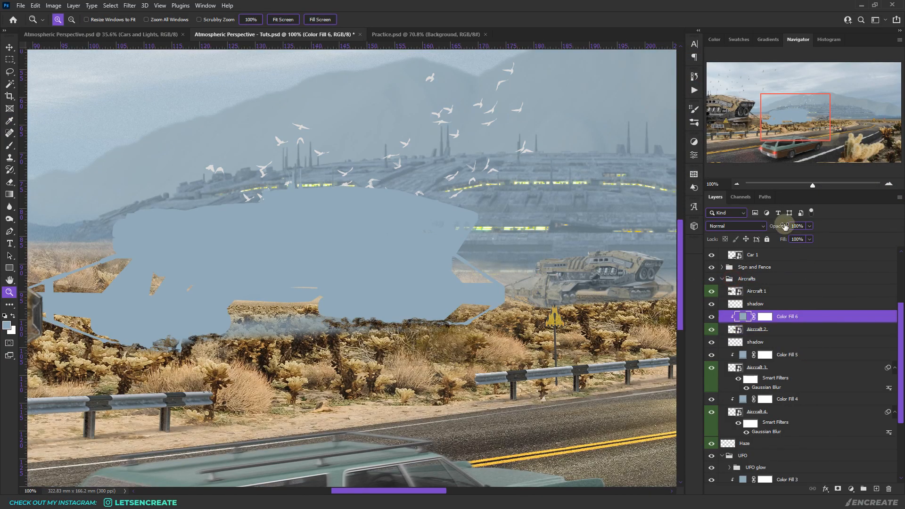
{"action": "left_click_drag", "start_coordinate": [782, 227], "coordinate": [746, 235]}
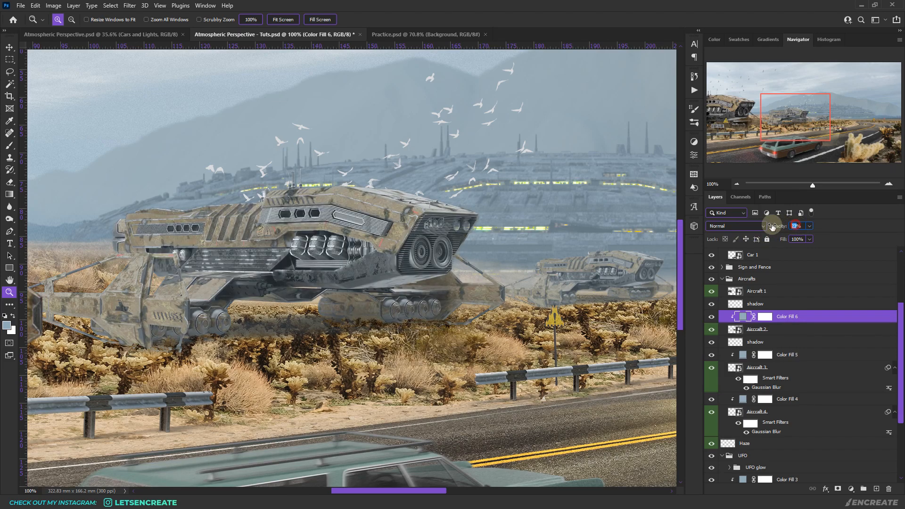
Check the tint on Aircraft 2 in the wider composite and apply a 0.2-pixel Gaussian Blur to its layer
{"action": "left_click", "coordinate": [817, 330]}
{"action": "key", "text": "ctrl+0"}
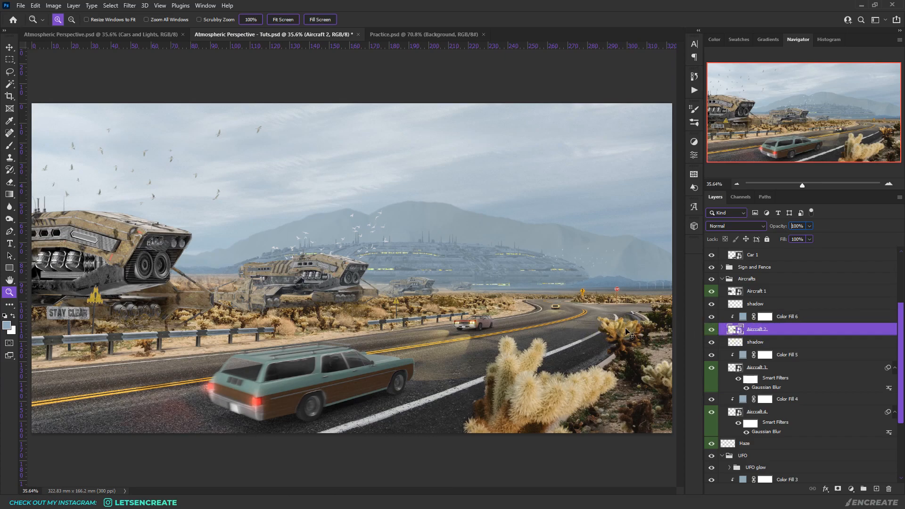
{"action": "key", "text": "ctrl+plus"}
{"action": "left_click", "coordinate": [804, 317]}
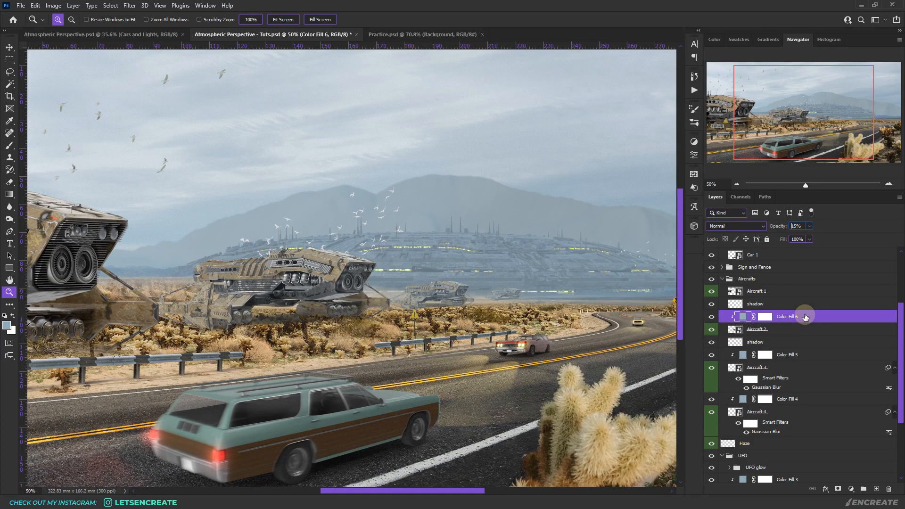
{"action": "left_click", "coordinate": [796, 333]}
{"action": "left_click", "coordinate": [130, 6]}
{"action": "left_click", "coordinate": [137, 15]}
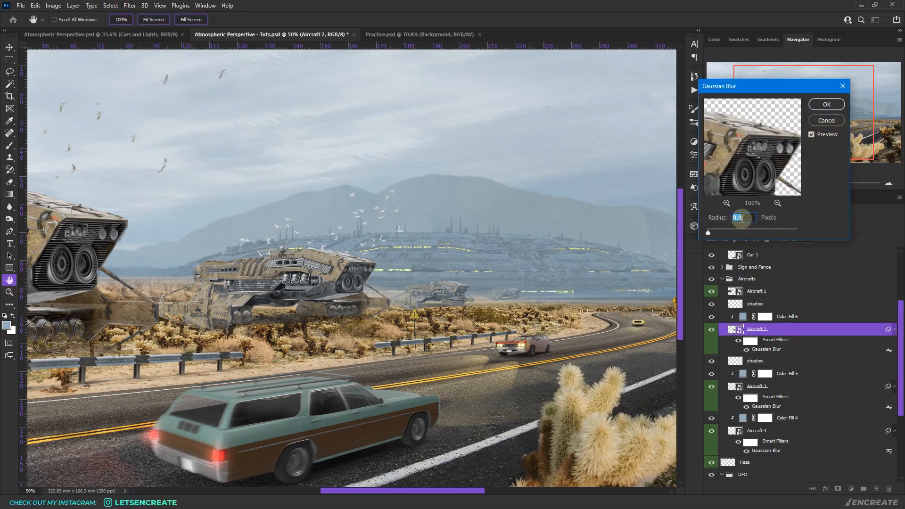
{"action": "left_click_drag", "start_coordinate": [739, 217], "coordinate": [803, 227]}
{"action": "type", "text": "2"}
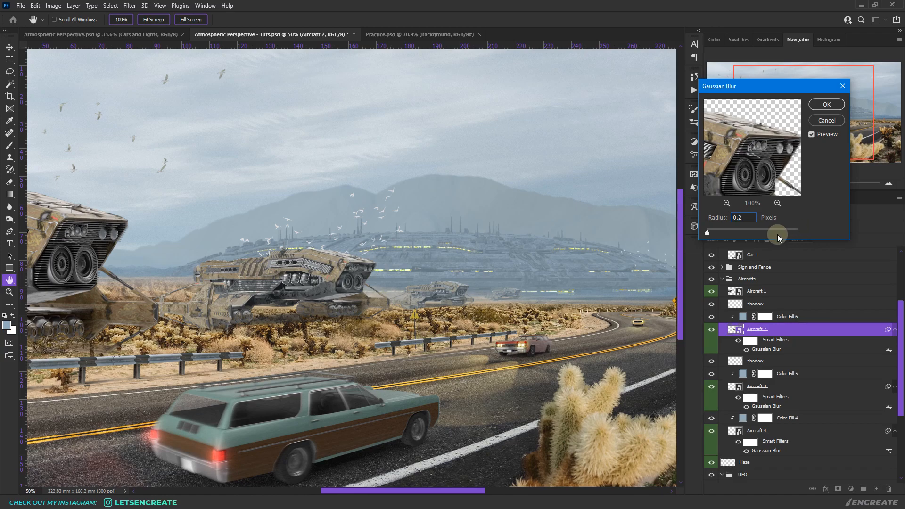
{"action": "left_click", "coordinate": [827, 104]}
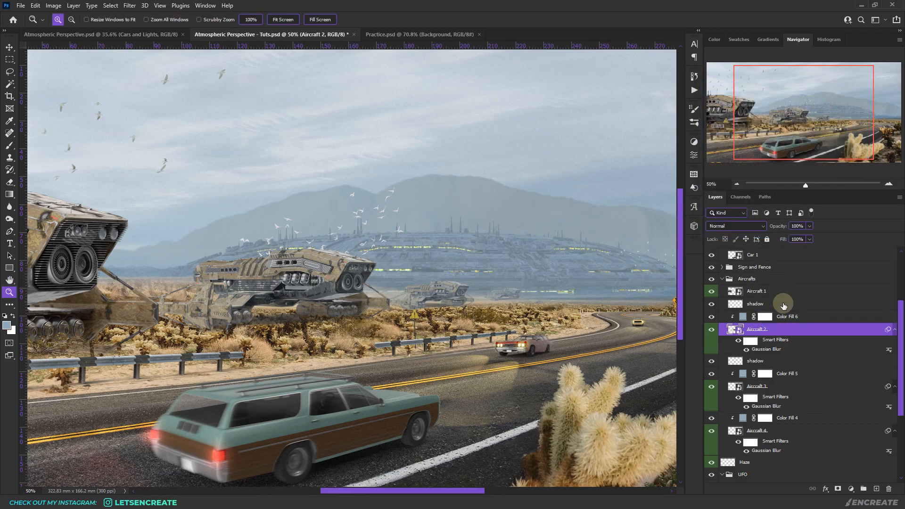
Apply a Gaussian Blur with a 0.1-pixel radius to the Aircraft 1 layer
{"action": "scroll", "coordinate": [428, 472], "scroll_direction": "left", "scroll_amount": 5}
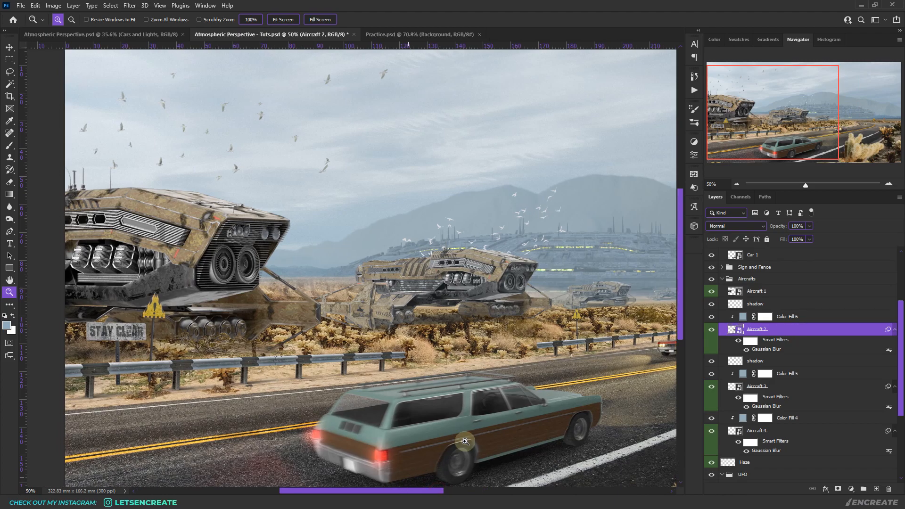
{"action": "left_click", "coordinate": [789, 293]}
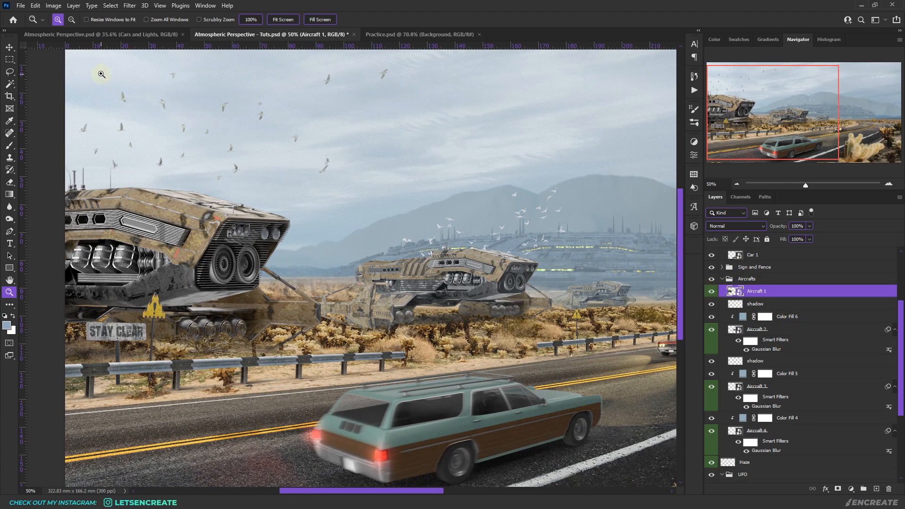
{"action": "left_click", "coordinate": [129, 6]}
{"action": "left_click", "coordinate": [132, 16]}
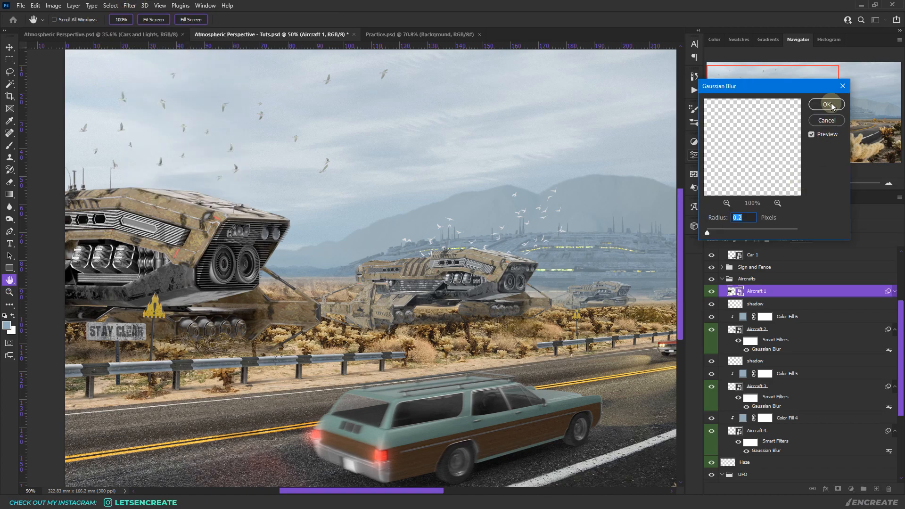
{"action": "double_click", "coordinate": [747, 220]}
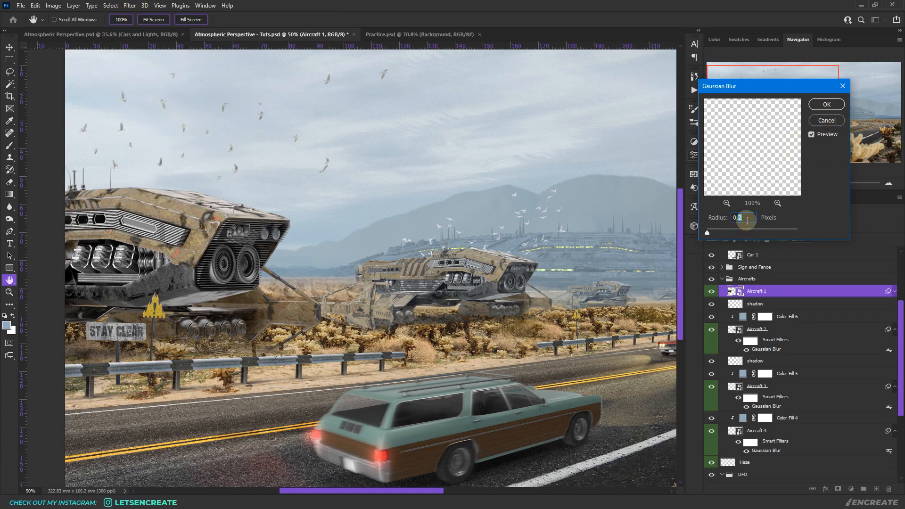
{"action": "type", "text": "1"}
{"action": "left_click", "coordinate": [823, 104]}
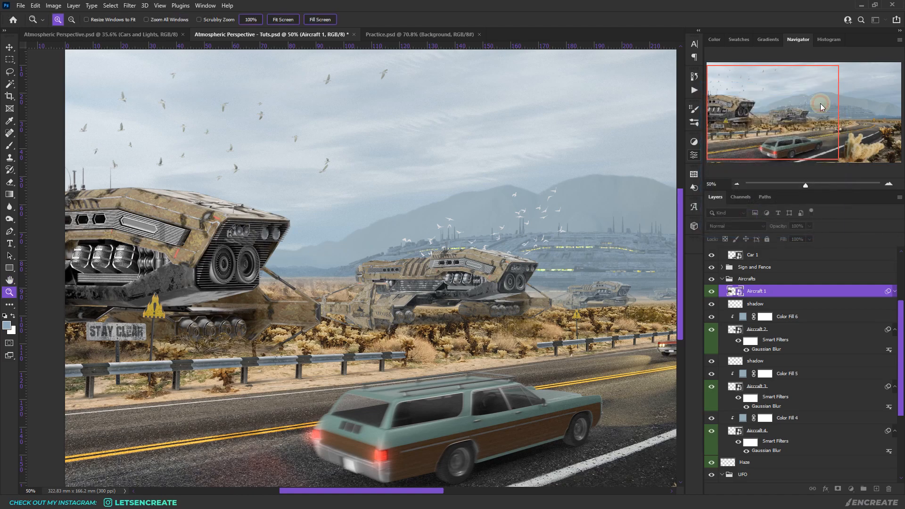
Turn the empty Haze layer into a Solid Color fill of #93acba and invert its layer mask to black
{"action": "left_click", "coordinate": [283, 20]}
{"action": "scroll", "coordinate": [859, 352], "scroll_direction": "up", "scroll_amount": 3}
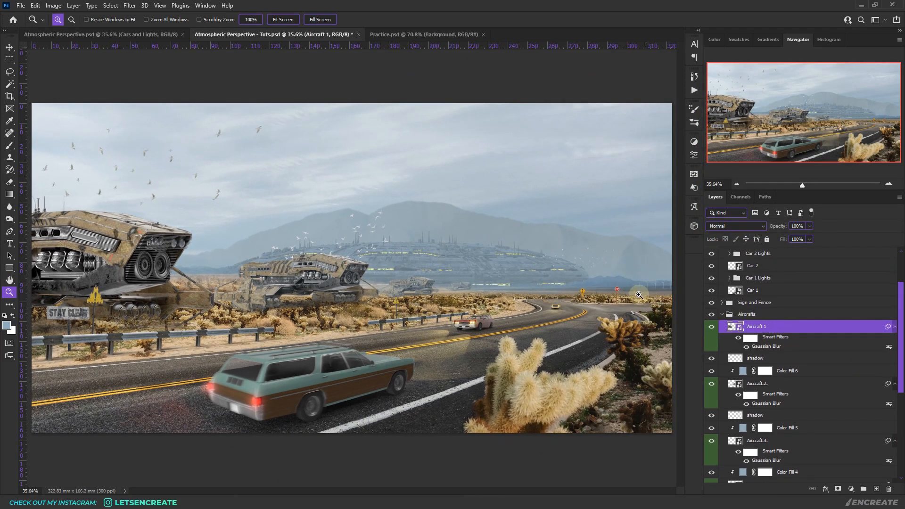
{"action": "scroll", "coordinate": [819, 335], "scroll_direction": "down", "scroll_amount": 5}
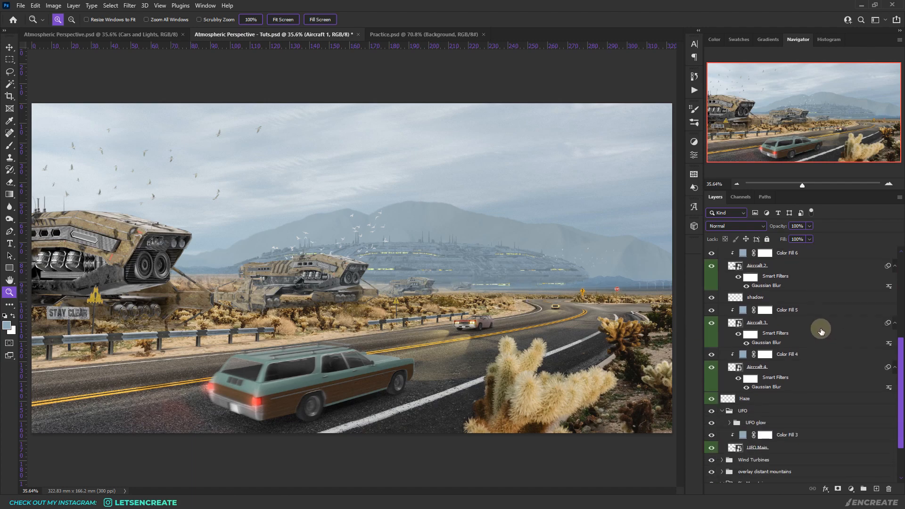
{"action": "scroll", "coordinate": [819, 336], "scroll_direction": "down", "scroll_amount": 1}
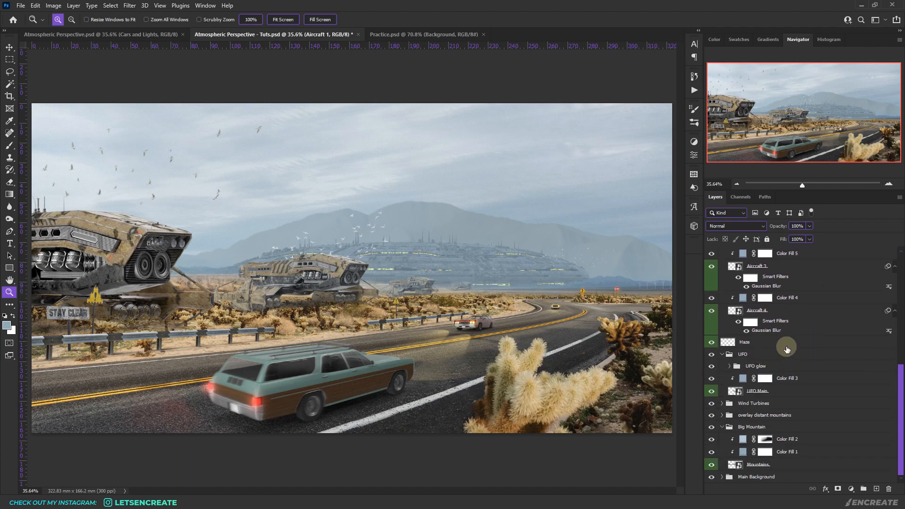
{"action": "left_click", "coordinate": [785, 342]}
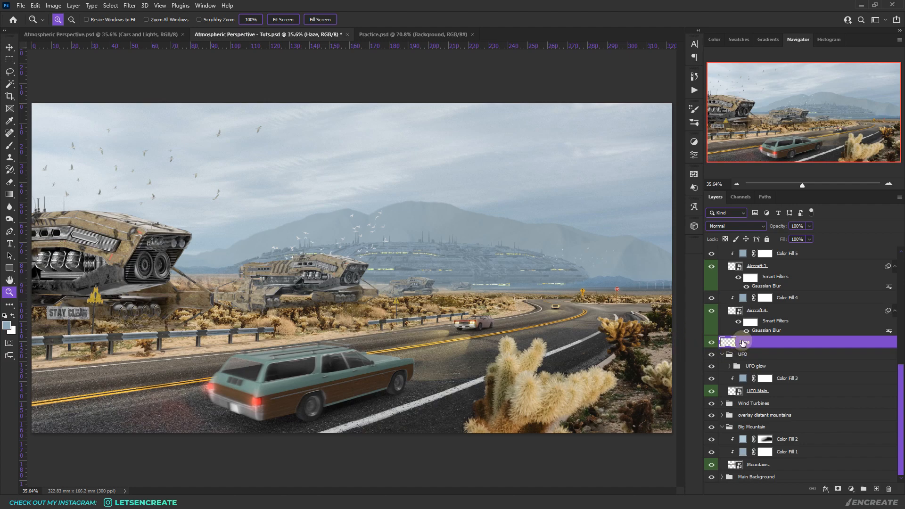
{"action": "left_click", "coordinate": [851, 489]}
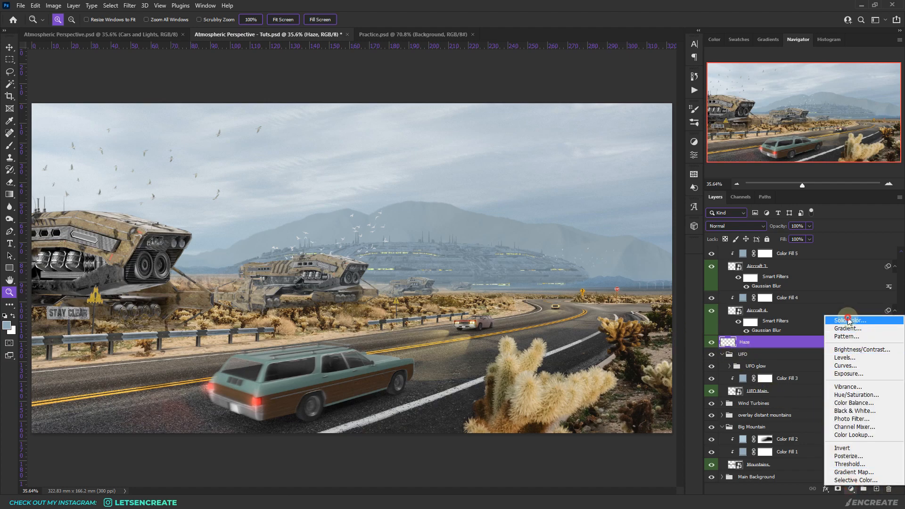
{"action": "left_click", "coordinate": [848, 320]}
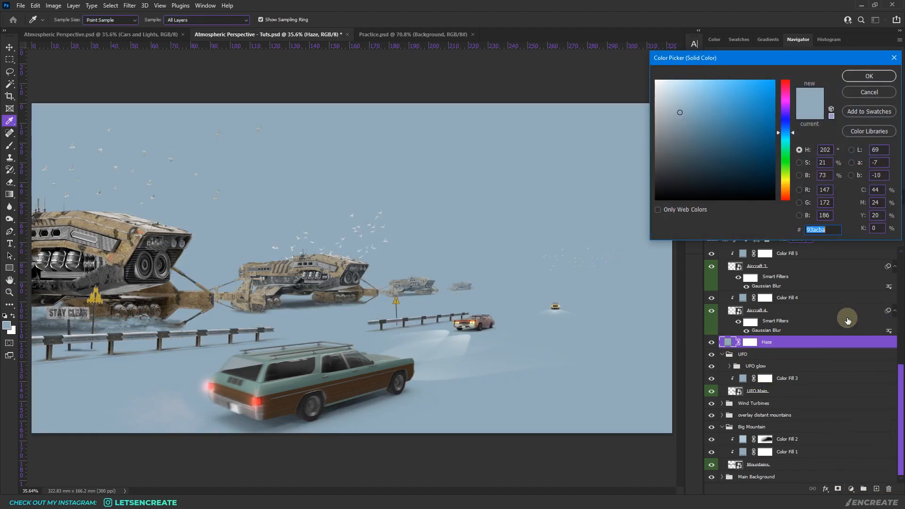
{"action": "left_click", "coordinate": [869, 76]}
{"action": "key", "text": "z"}
{"action": "left_click", "coordinate": [749, 343]}
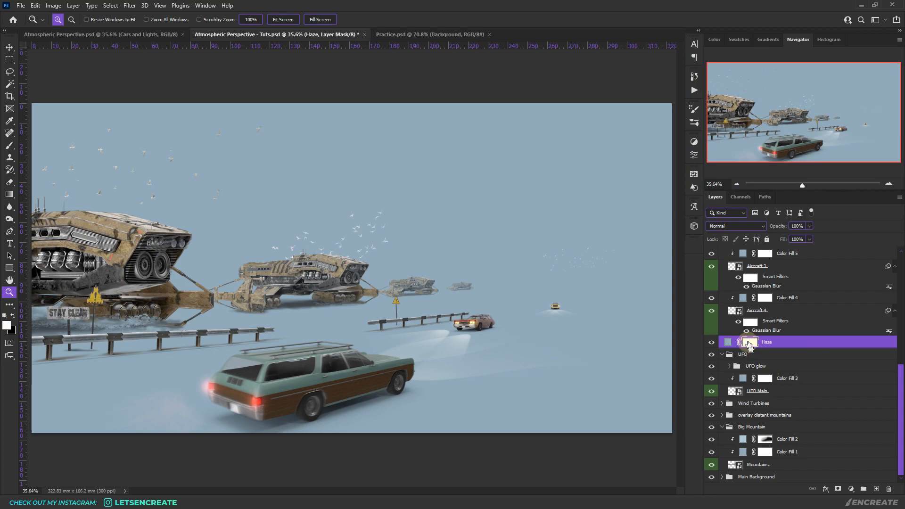
{"action": "key", "text": "ctrl+i"}
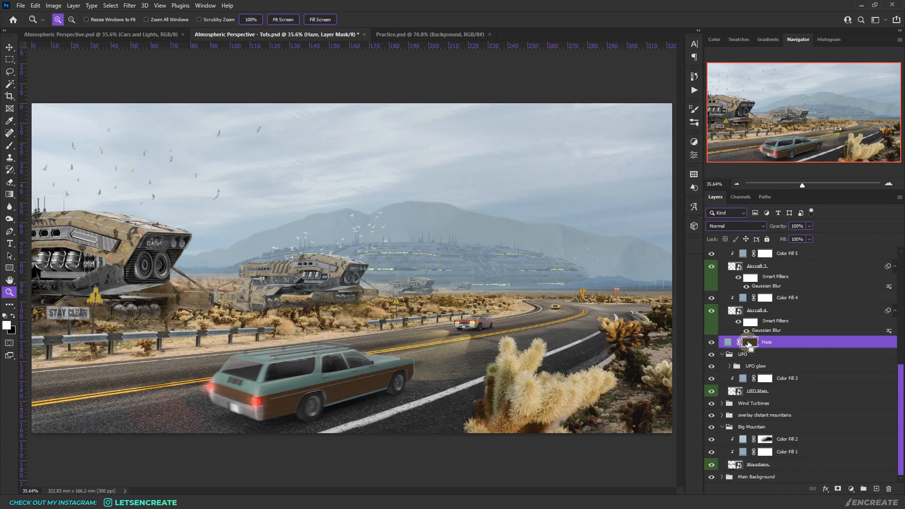
Paint faint haze along the desert horizon on the Haze layer's mask with a smaller soft white brush at 10% opacity
{"action": "left_click", "coordinate": [9, 145]}
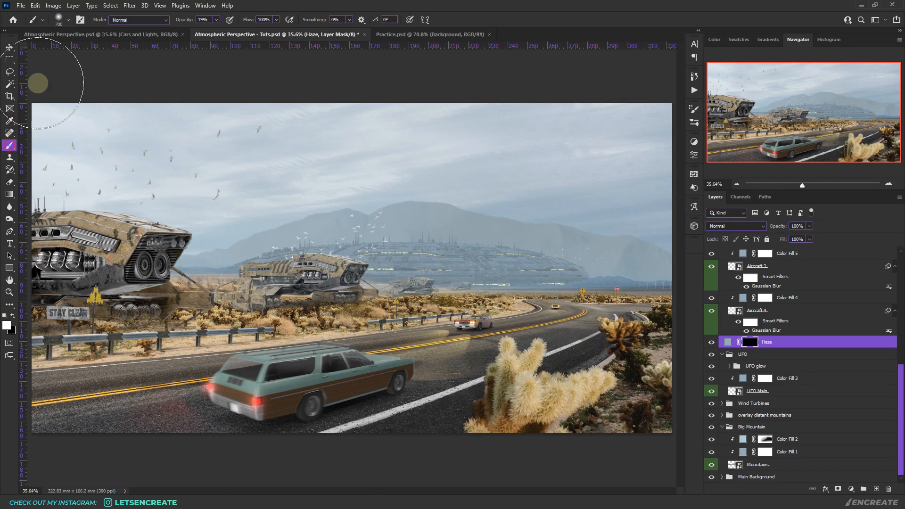
{"action": "left_click", "coordinate": [57, 19]}
{"action": "left_click", "coordinate": [354, 3]}
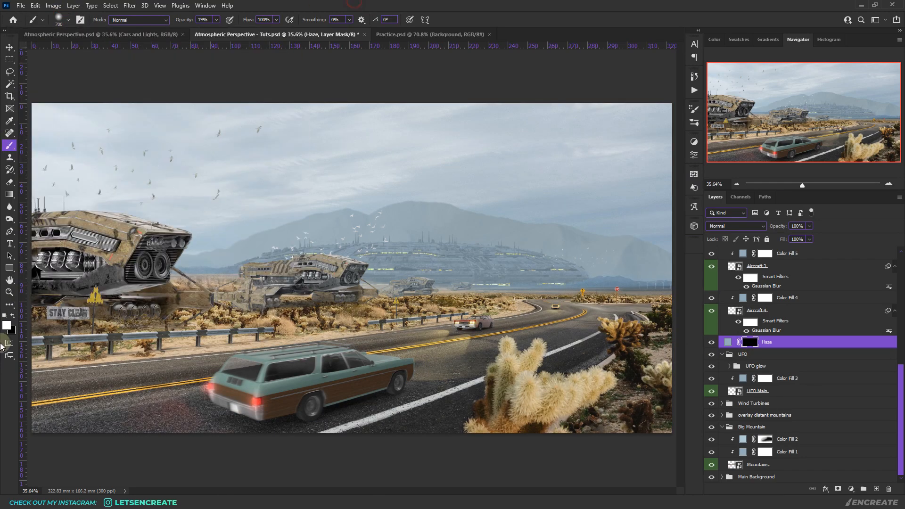
{"action": "left_click", "coordinate": [6, 326]}
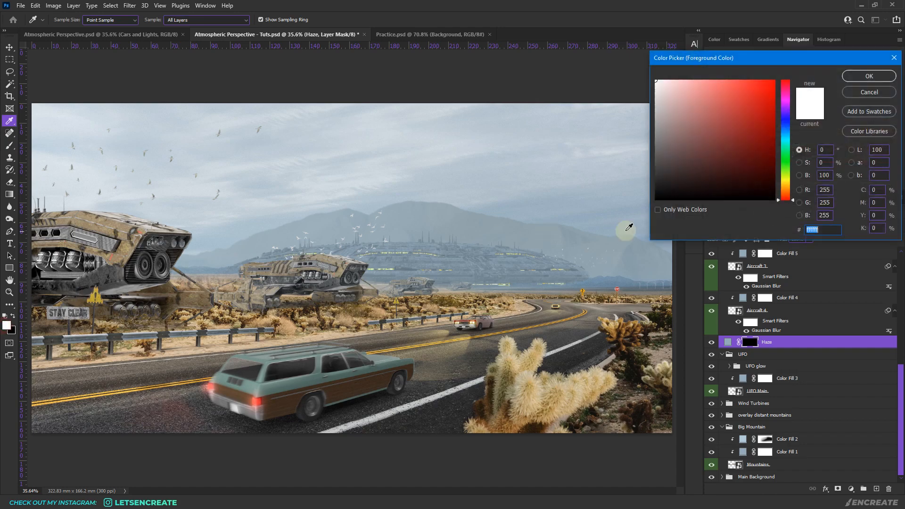
{"action": "left_click", "coordinate": [869, 74]}
{"action": "left_click_drag", "start_coordinate": [191, 21], "coordinate": [182, 26]}
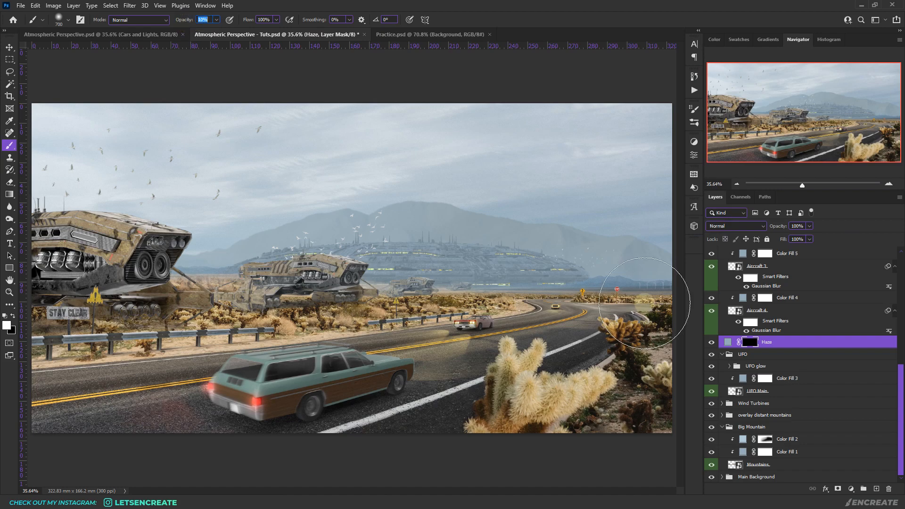
{"action": "key", "text": "bracketleft"}
{"action": "key", "text": "bracketleft"}
{"action": "key", "text": "bracketleft"}
{"action": "key", "text": "bracketleft"}
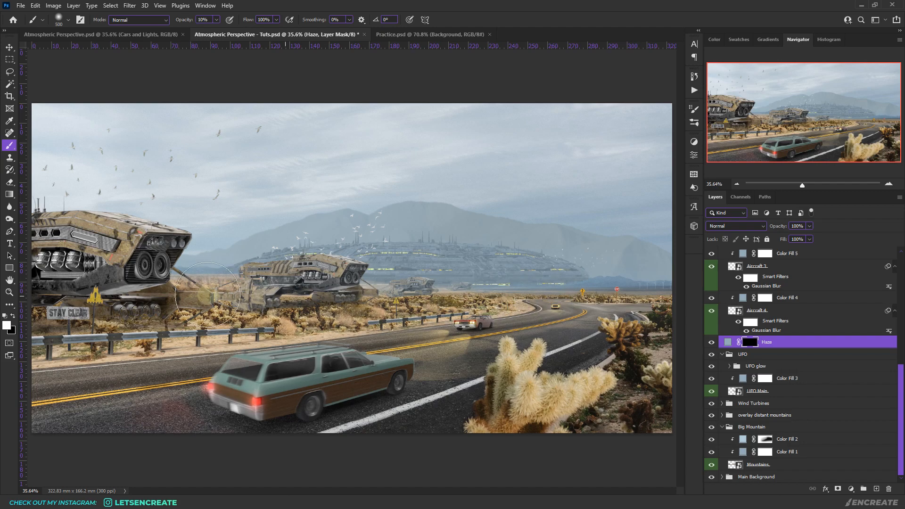
{"action": "key", "text": "bracketleft"}
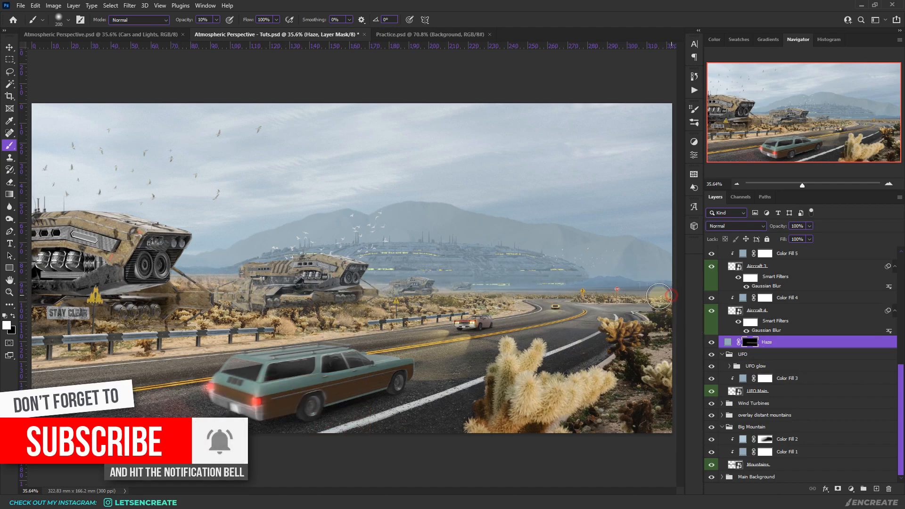
Add a Solid Color fill layer in the hazy background color clipped to Car 3 and set its opacity to 20%
{"action": "left_click", "coordinate": [9, 292]}
{"action": "left_click", "coordinate": [601, 312]}
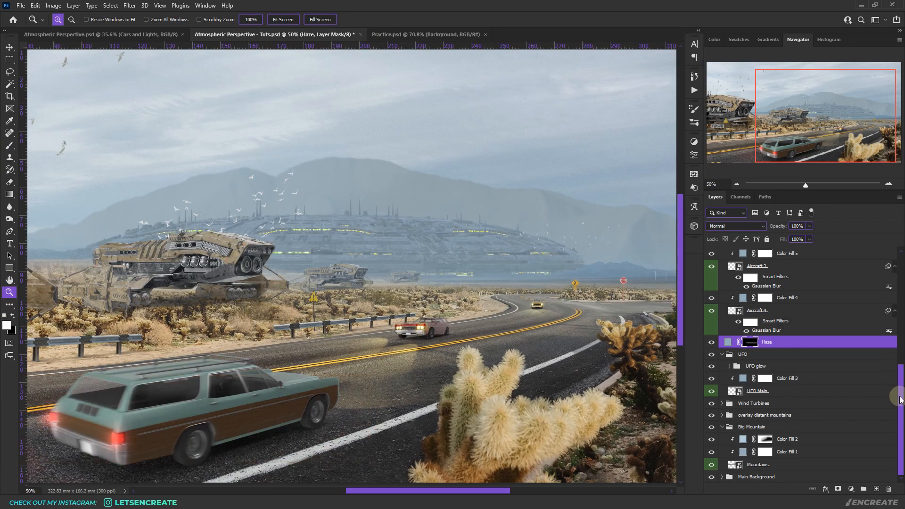
{"action": "scroll", "coordinate": [802, 326], "scroll_direction": "up", "scroll_amount": 10}
{"action": "left_click", "coordinate": [764, 301]}
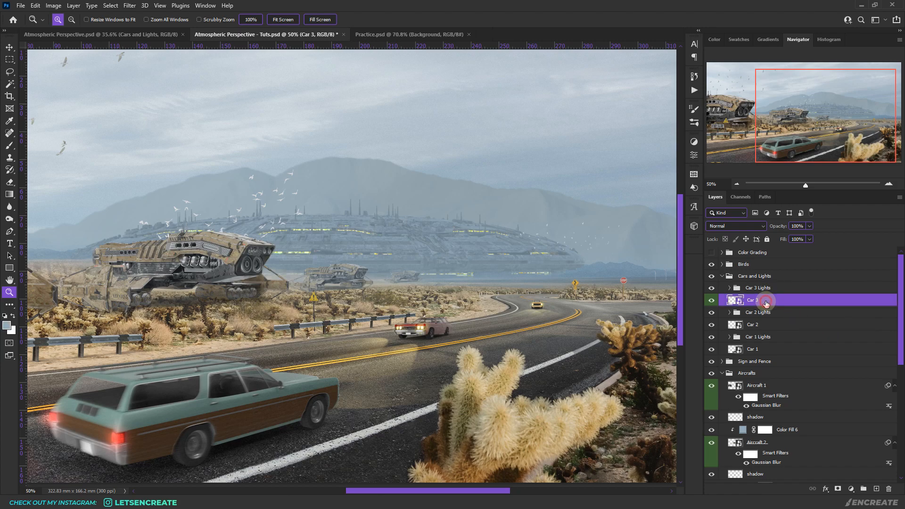
{"action": "left_click", "coordinate": [850, 489]}
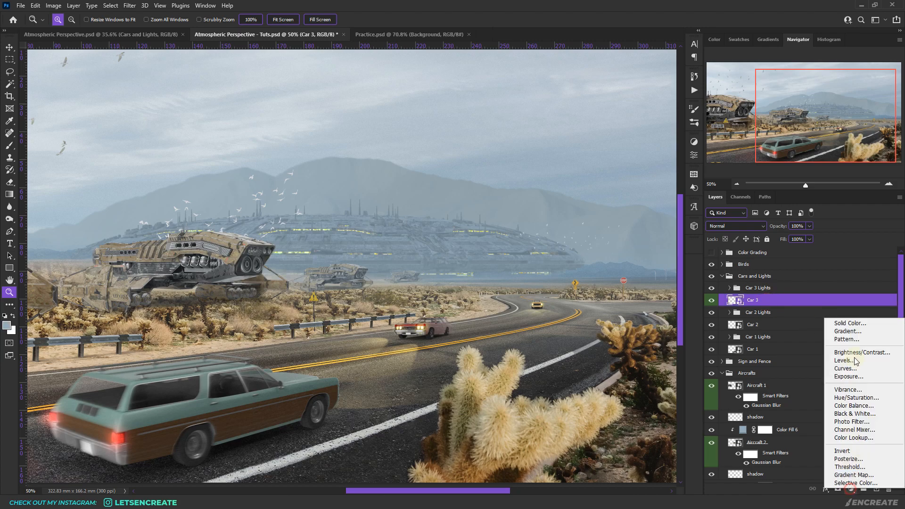
{"action": "left_click", "coordinate": [850, 324]}
{"action": "left_click", "coordinate": [525, 283]}
{"action": "left_click", "coordinate": [885, 74]}
{"action": "right_click", "coordinate": [818, 300]}
{"action": "left_click", "coordinate": [722, 277]}
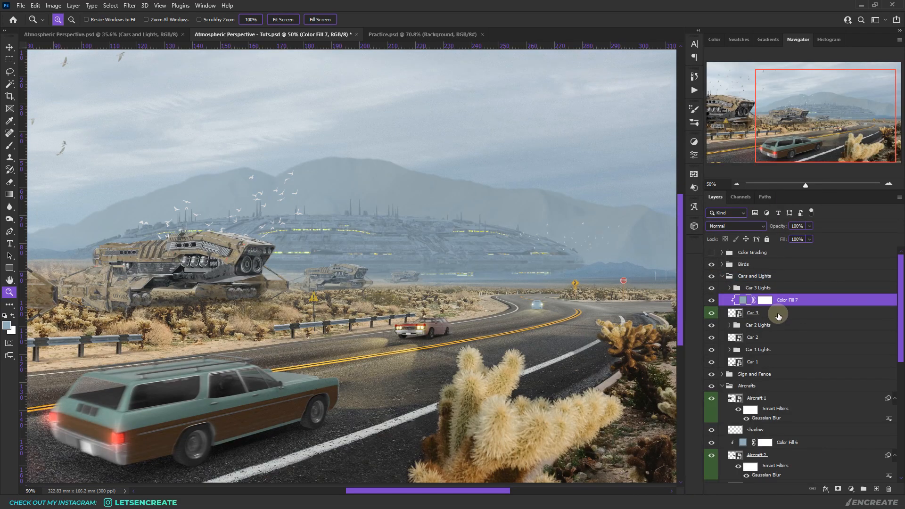
{"action": "left_click_drag", "start_coordinate": [781, 226], "coordinate": [747, 234]}
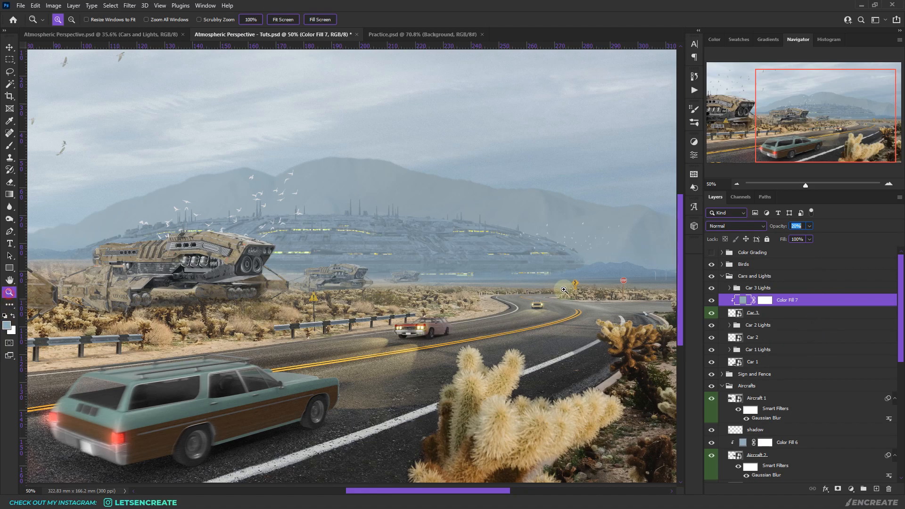
Apply a very slight Gaussian Blur to the Car 3 layer as a smart filter
{"action": "left_click", "coordinate": [577, 299]}
{"action": "left_click", "coordinate": [578, 299]}
{"action": "left_click", "coordinate": [790, 314]}
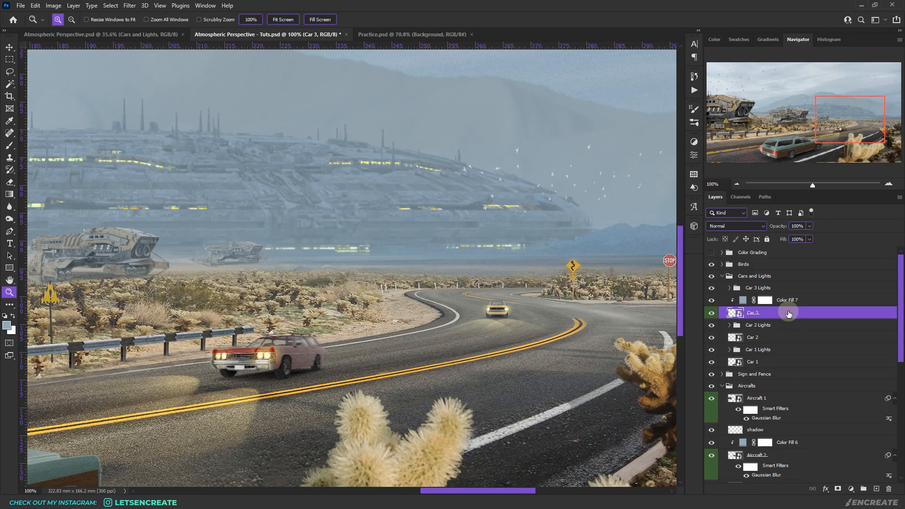
{"action": "left_click", "coordinate": [130, 5]}
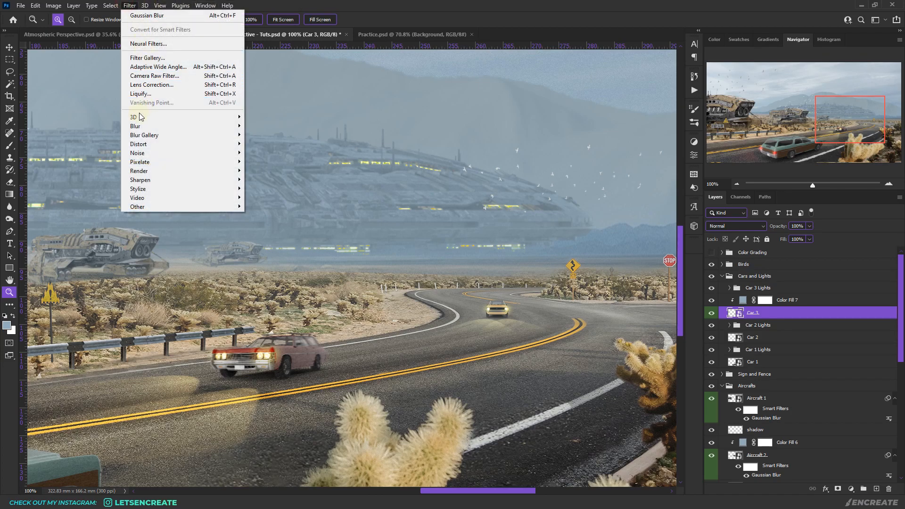
{"action": "mouse_move", "coordinate": [137, 126]}
{"action": "left_click", "coordinate": [264, 162]}
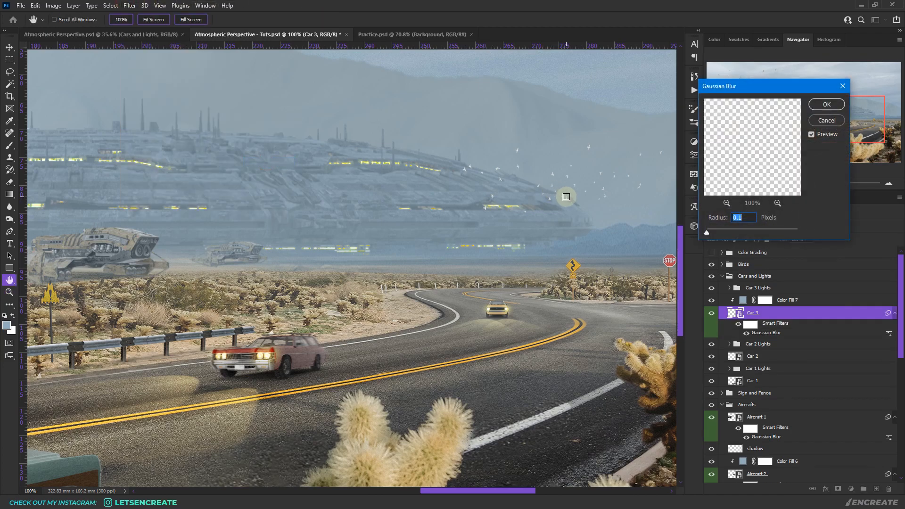
{"action": "type", "text": "0"}
{"action": "key", "text": "Return"}
{"action": "key", "text": "z"}
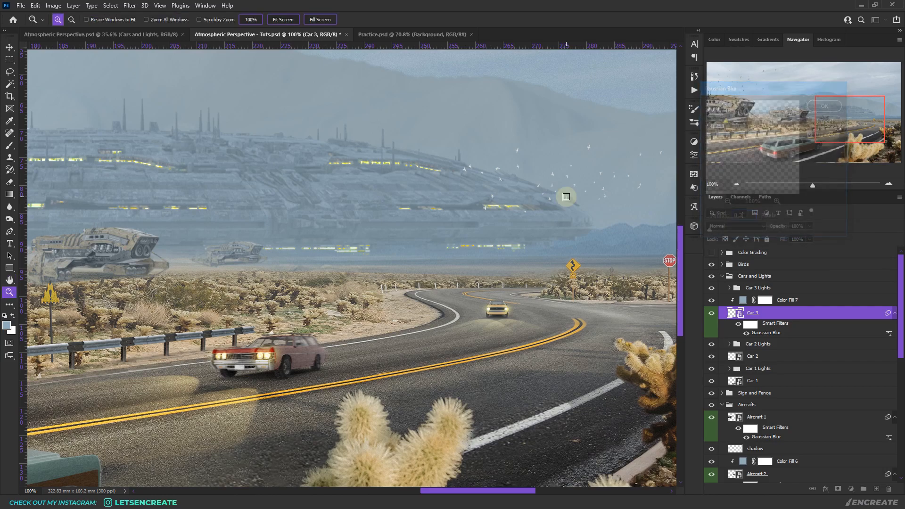
Fit the whole composite in view and make the Color Grading group visible
{"action": "left_click", "coordinate": [283, 20]}
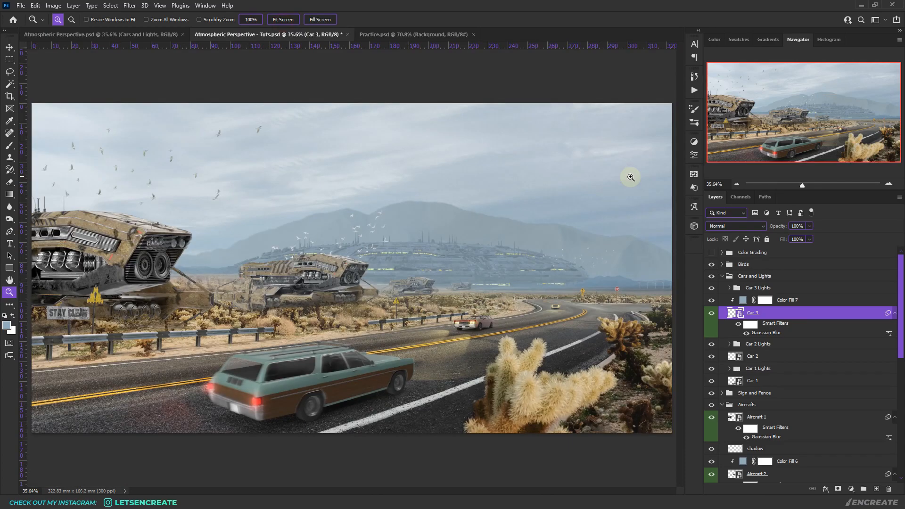
{"action": "left_click", "coordinate": [711, 253]}
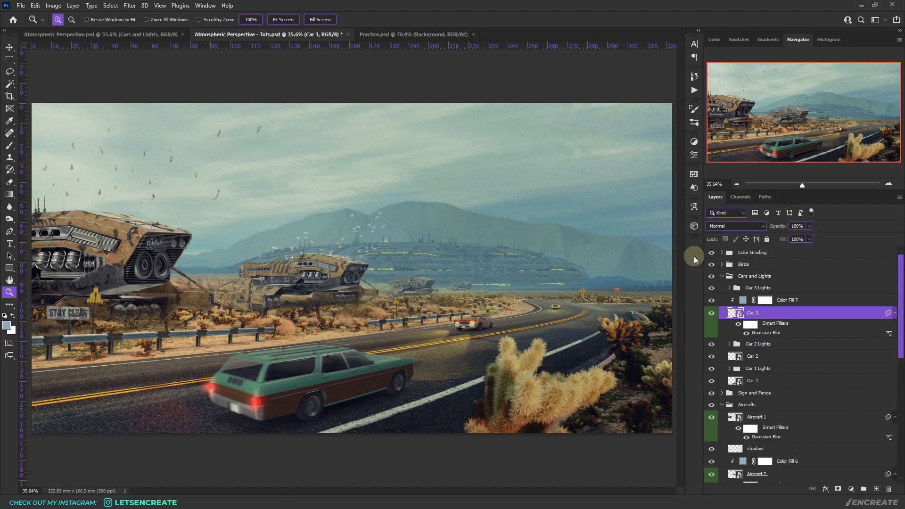
Switch to Practice.psd, toggle one of its clipped color fill layers to compare the tint, and return to the desert composite
{"action": "left_click", "coordinate": [405, 34]}
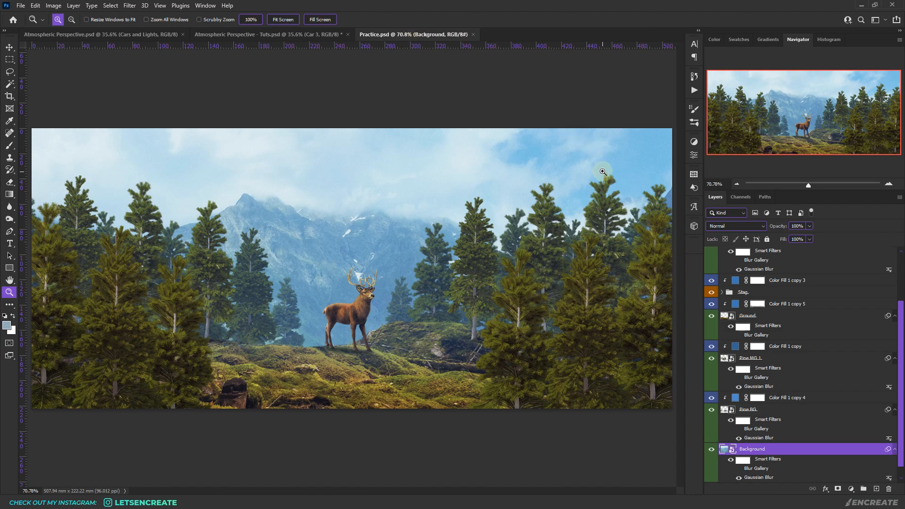
{"action": "scroll", "coordinate": [802, 354], "scroll_direction": "up", "scroll_amount": 2}
{"action": "scroll", "coordinate": [794, 351], "scroll_direction": "down", "scroll_amount": 3}
{"action": "left_click", "coordinate": [711, 347]}
{"action": "left_click", "coordinate": [711, 346]}
{"action": "left_click", "coordinate": [298, 35]}
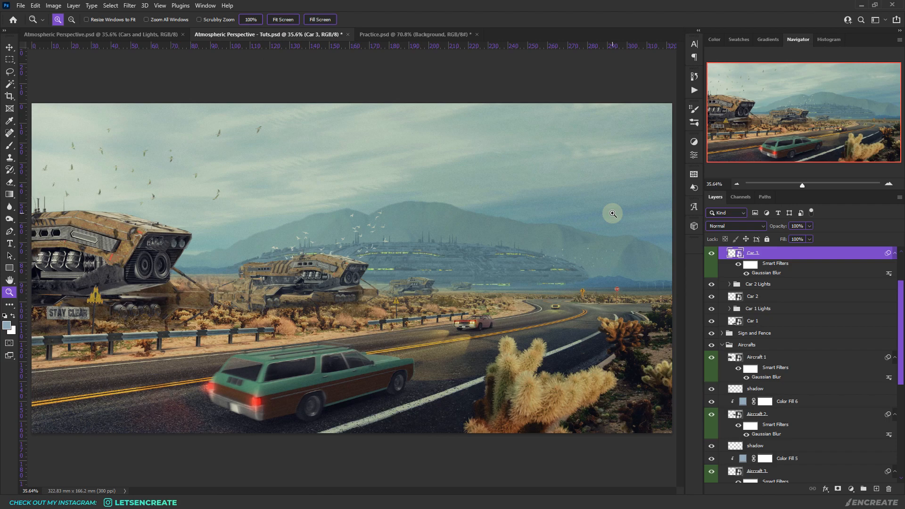
In Practice.psd, toggle the color fills clipped to Stag, Ground and Pine MG 2 to compare the scene with and without each tint
{"action": "left_click", "coordinate": [386, 34]}
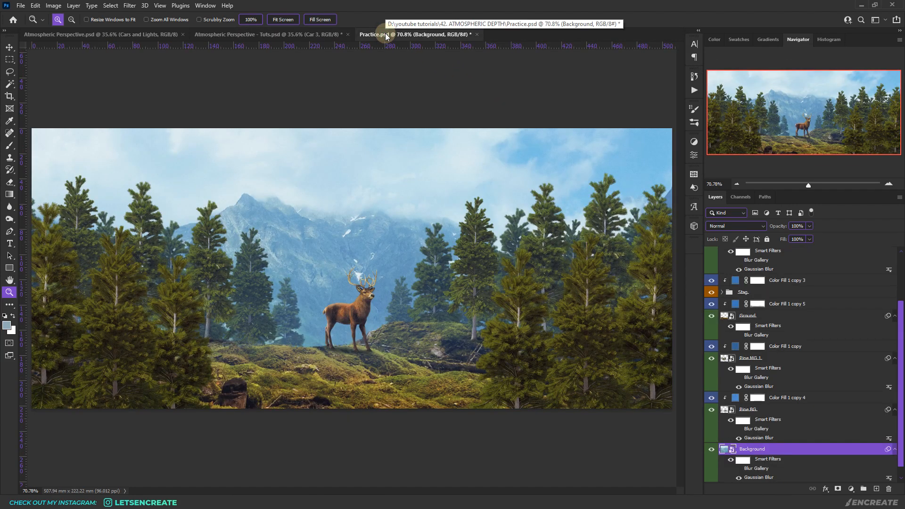
{"action": "scroll", "coordinate": [807, 401], "scroll_direction": "up", "scroll_amount": 3}
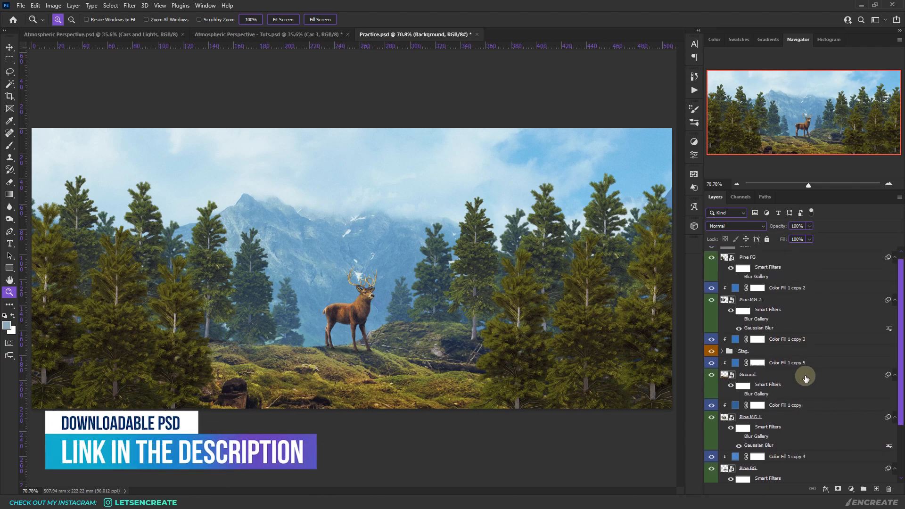
{"action": "scroll", "coordinate": [803, 377], "scroll_direction": "up", "scroll_amount": 1}
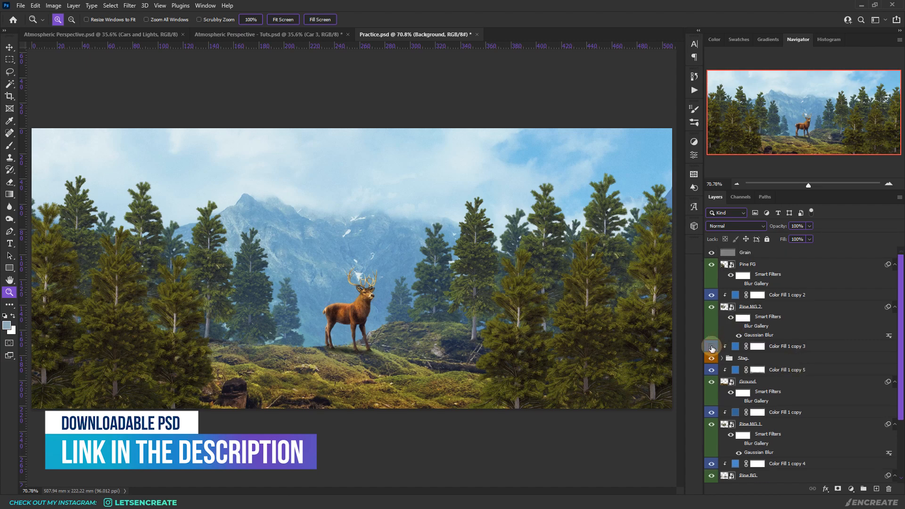
{"action": "left_click", "coordinate": [712, 370]}
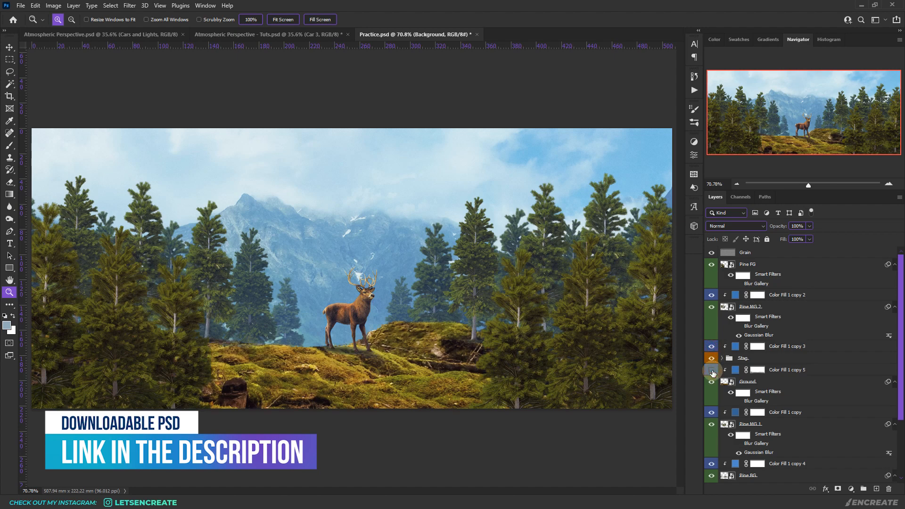
{"action": "left_click", "coordinate": [712, 372]}
{"action": "left_click", "coordinate": [710, 295]}
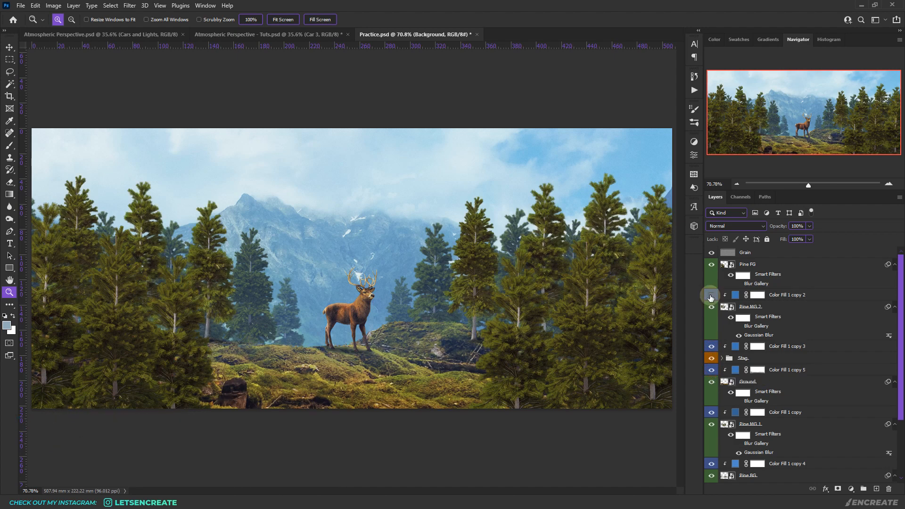